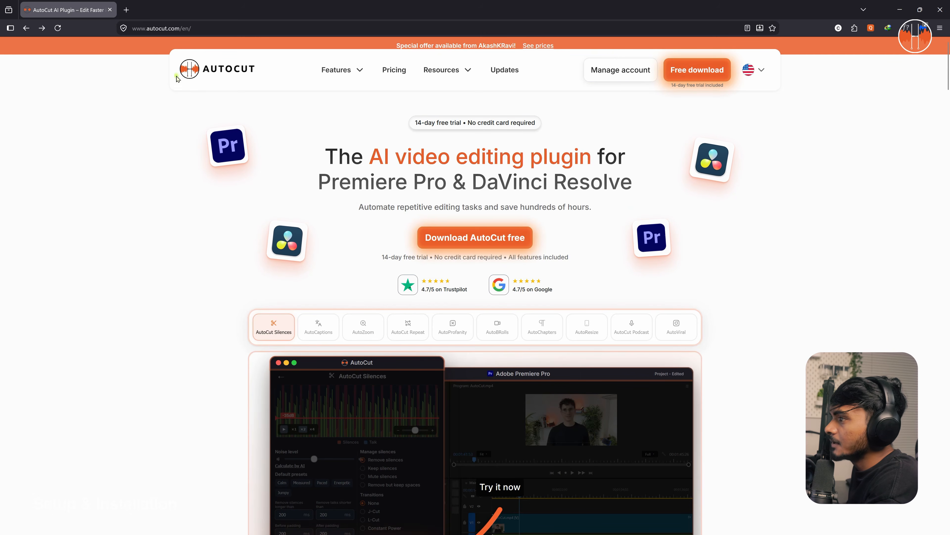
- Download the AutoCut plugin for DaVinci Resolve on Windows from the AutoCut website
left_click(328, 69)
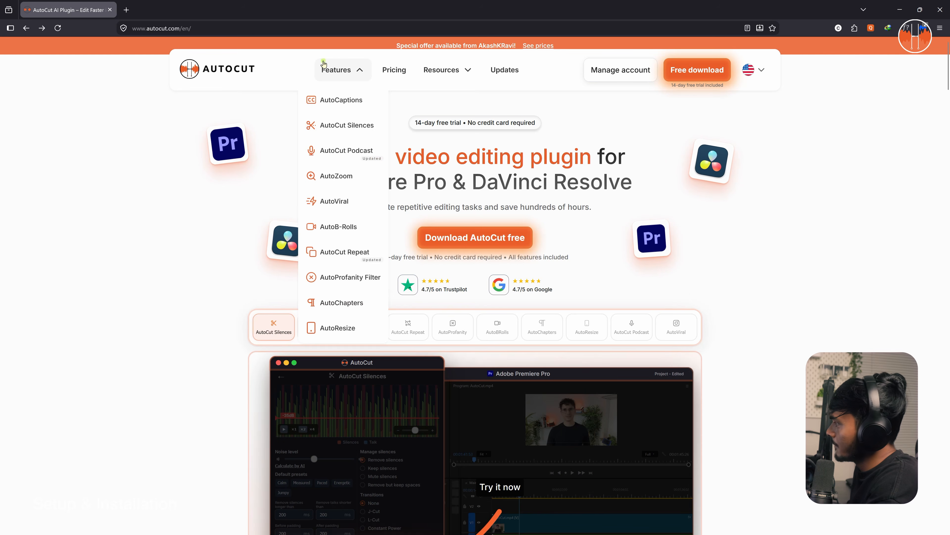
left_click(790, 208)
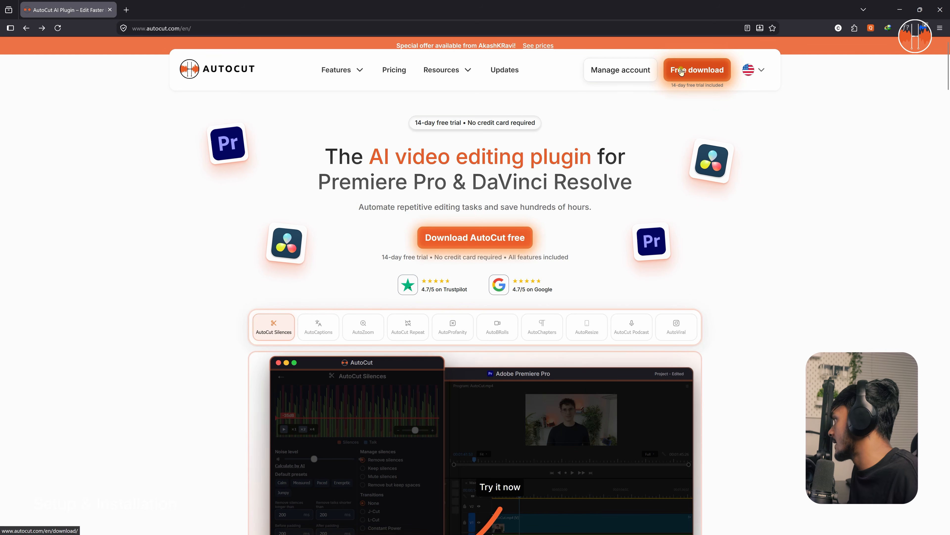
left_click(712, 73)
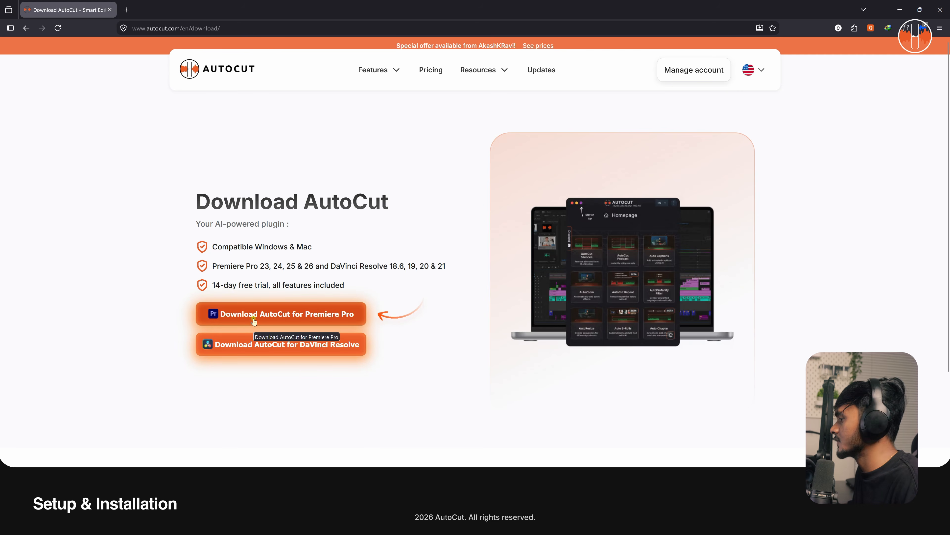
left_click(261, 346)
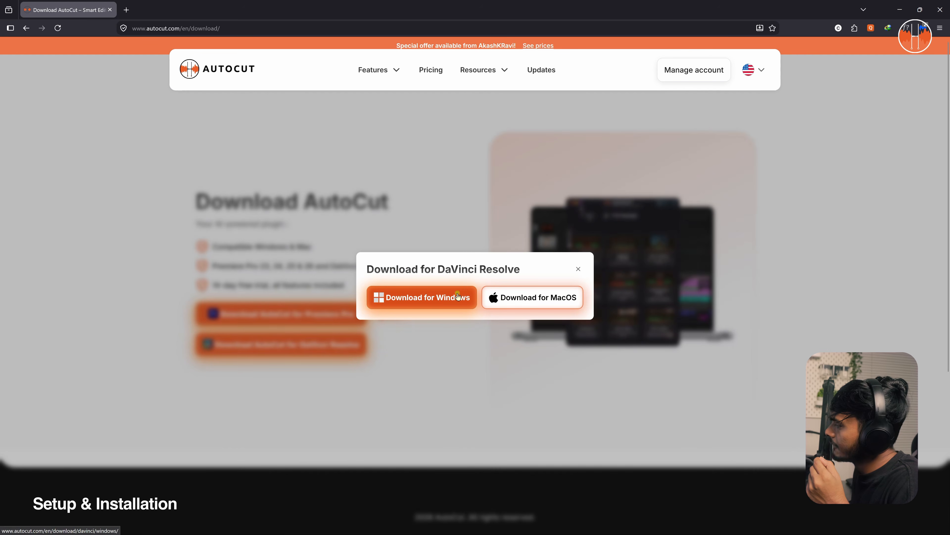
left_click(457, 296)
left_click(510, 303)
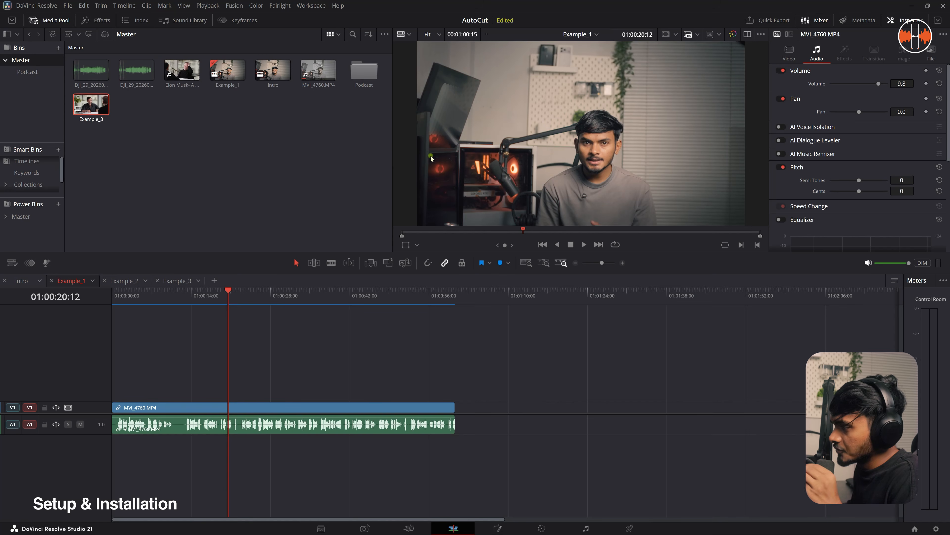
- Switch to DaVinci Resolve, launch the AutoCut script and move its window over the viewer
left_click(309, 8)
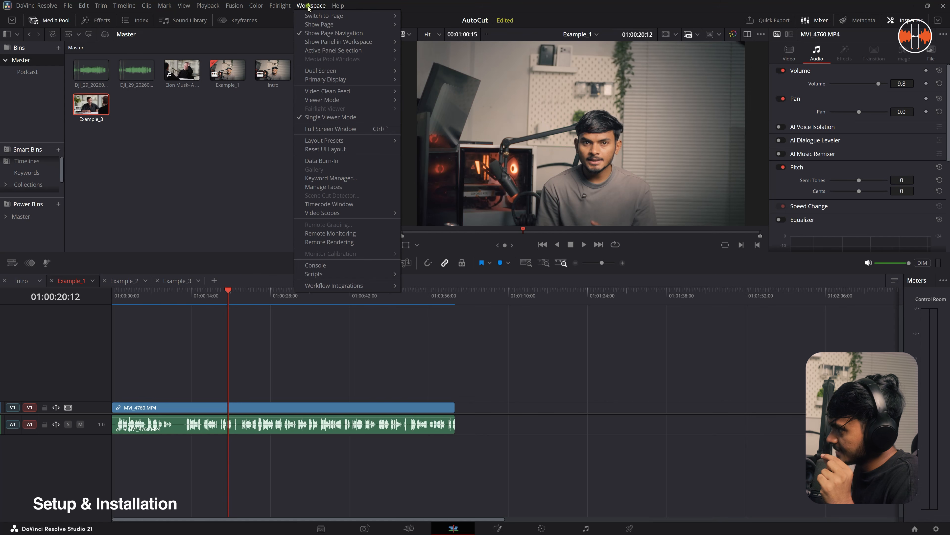
mouse_move(342, 278)
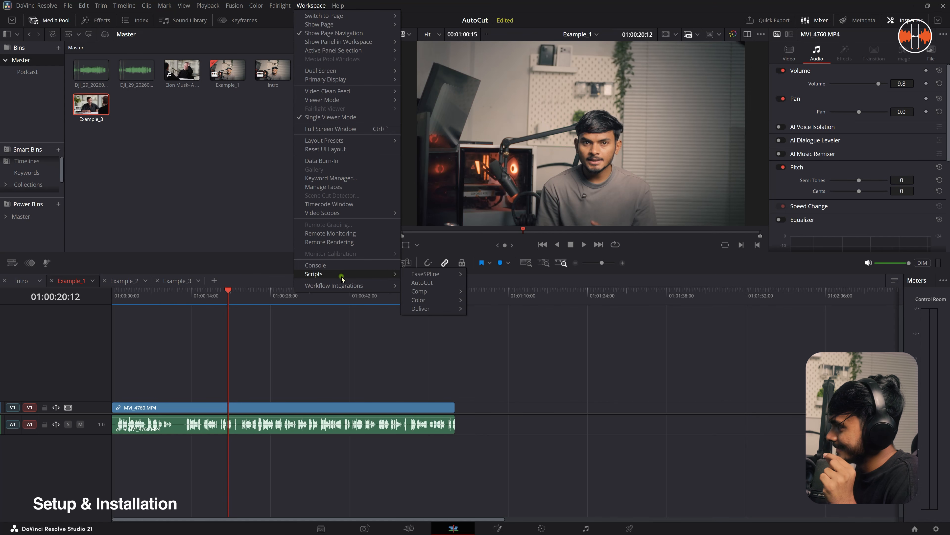
left_click(422, 283)
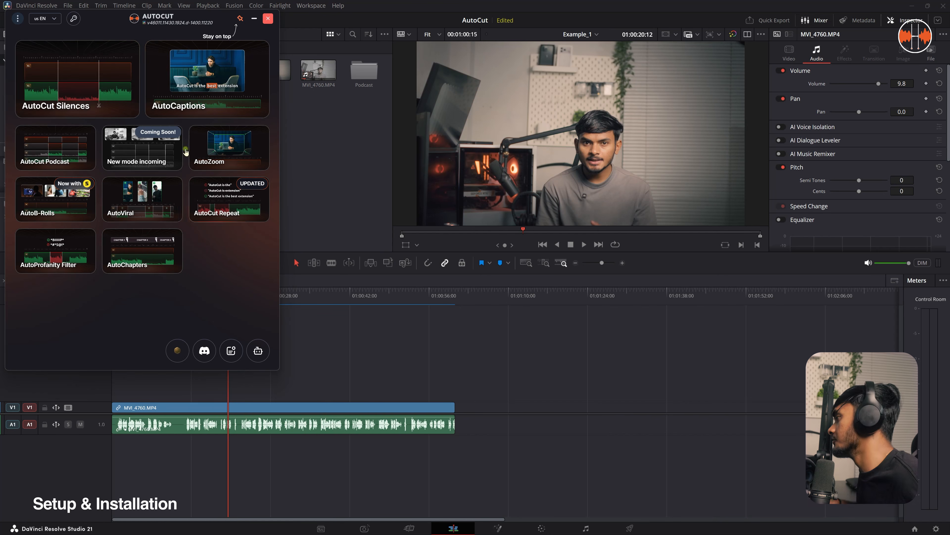
left_click_drag(102, 20, 408, 84)
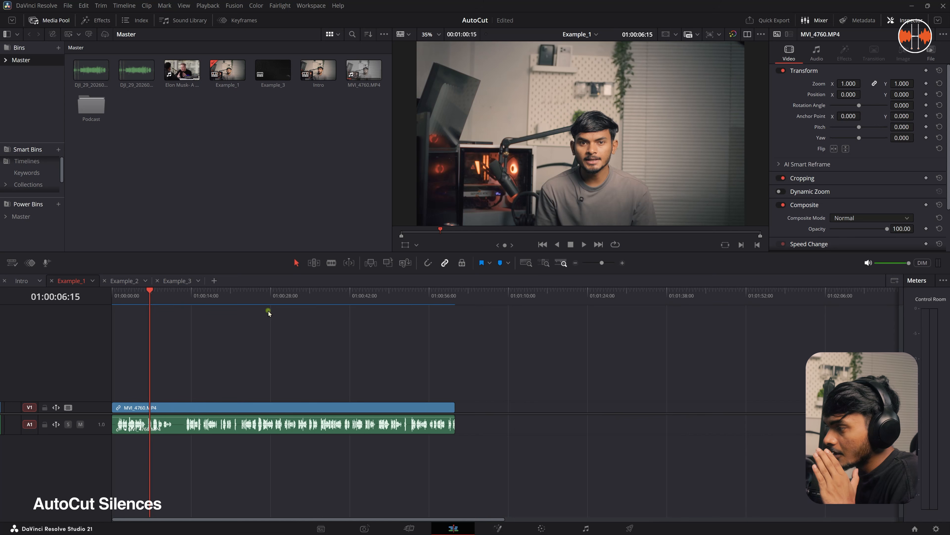
- Start AutoCut Silences for the Example_1 timeline and validate the entire timeline as the audio section
left_click(428, 298)
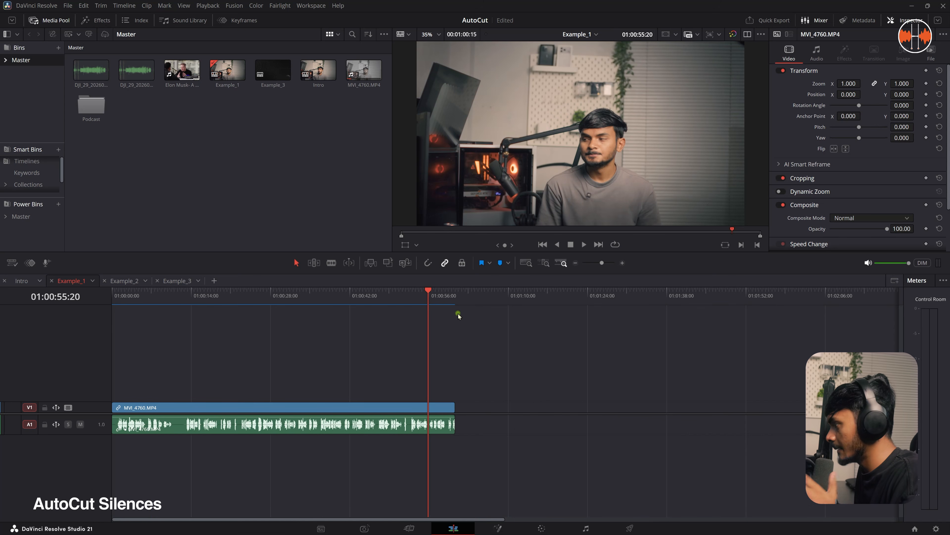
left_click(450, 297)
left_click(440, 303)
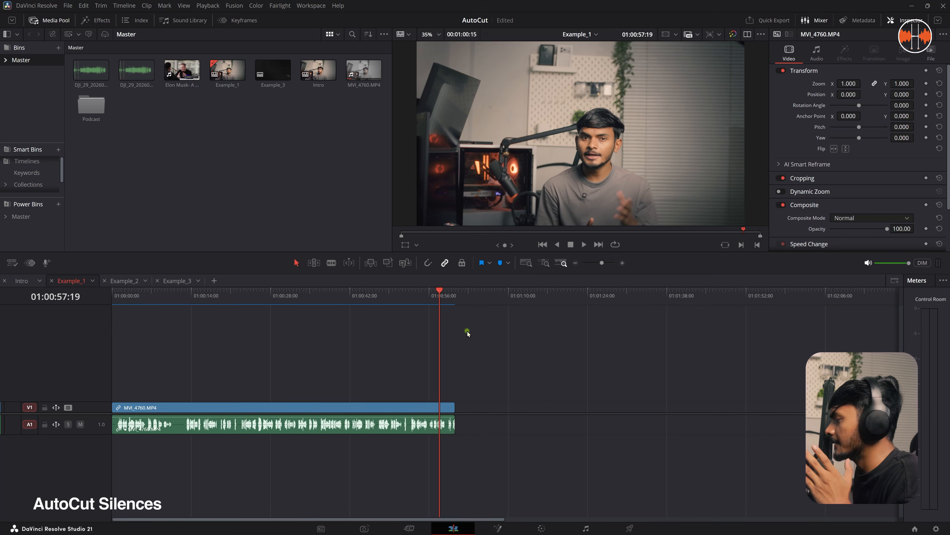
key("alt+Tab")
left_click_drag(203, 34, 586, 41)
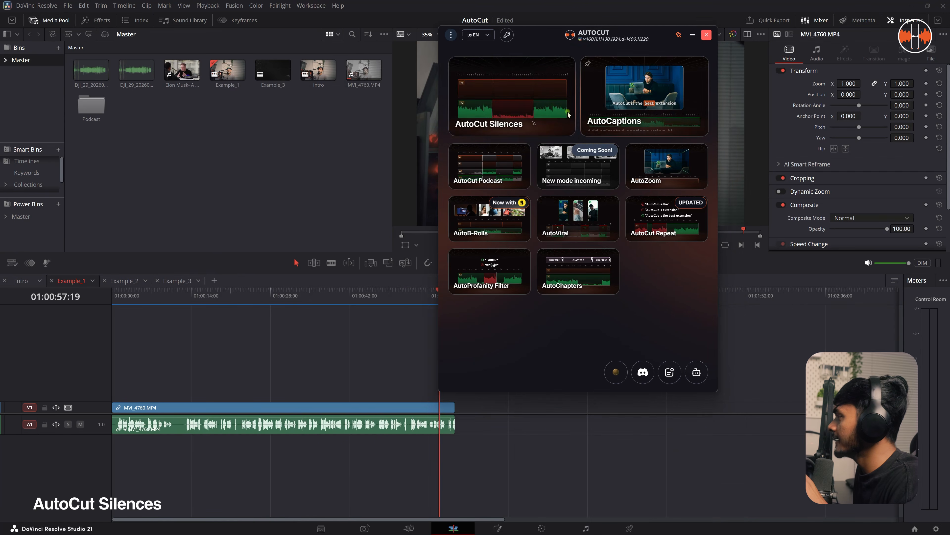
left_click(531, 105)
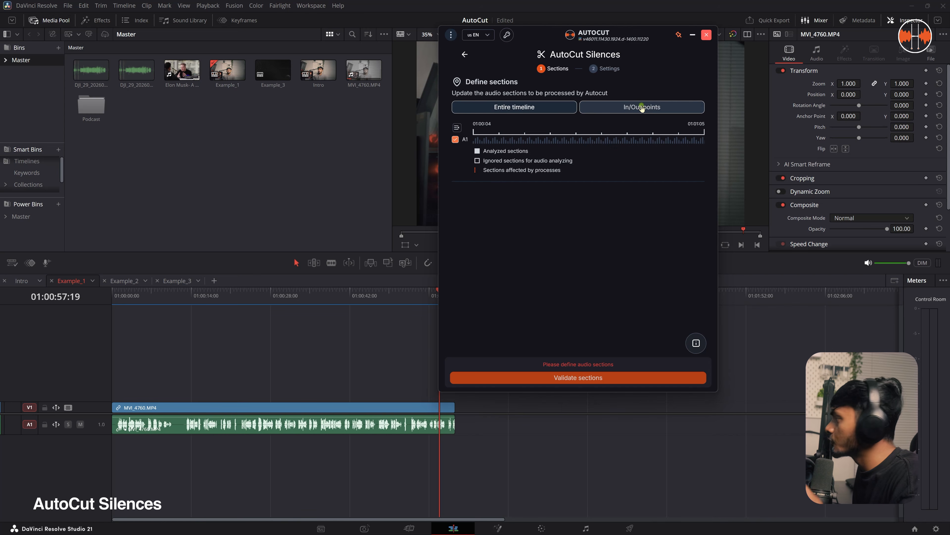
left_click(533, 111)
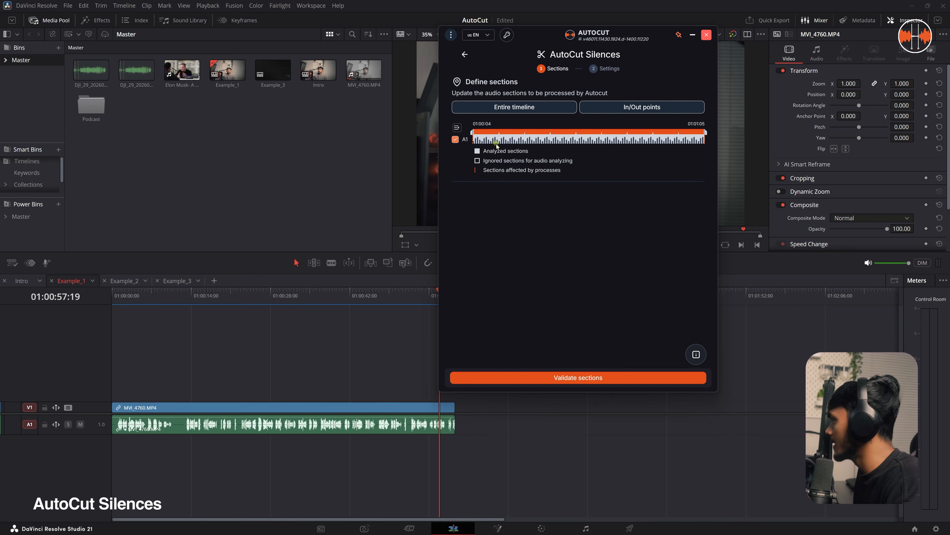
left_click(583, 372)
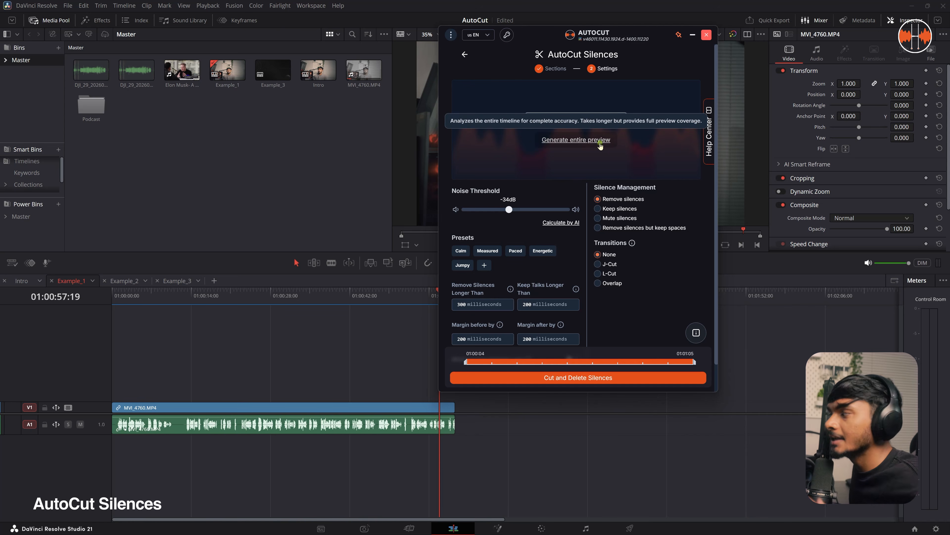
- Generate the entire silence preview and enlarge its waveform to inspect the marked silences
left_click(573, 146)
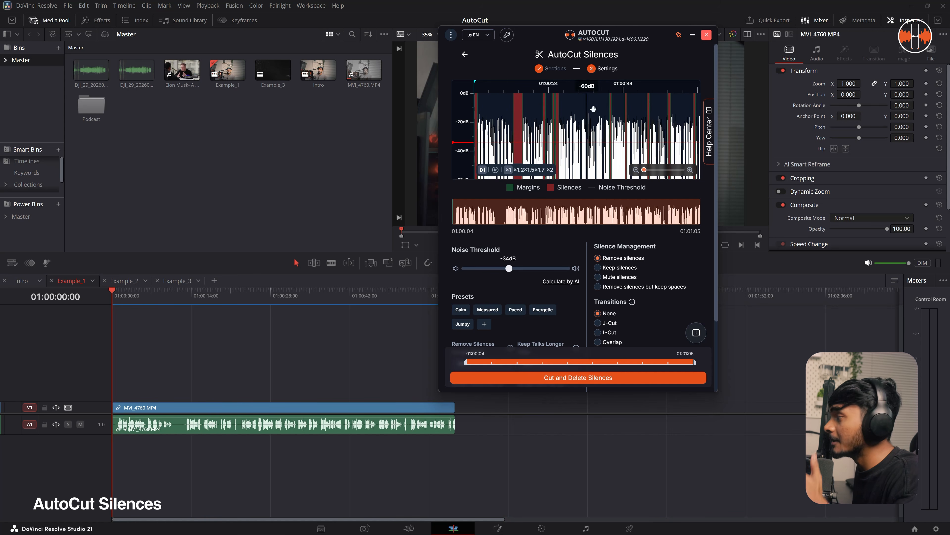
left_click_drag(645, 170, 682, 169)
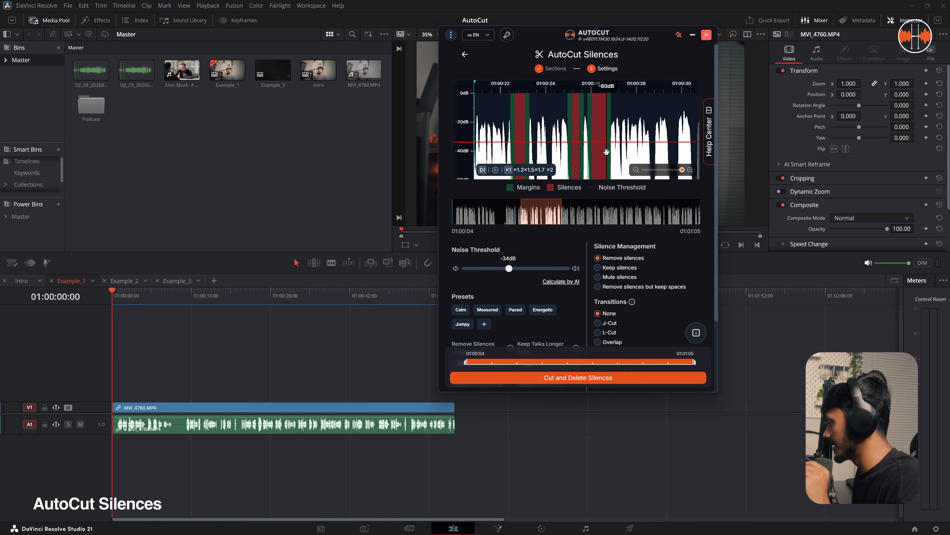
left_click_drag(613, 136, 610, 135)
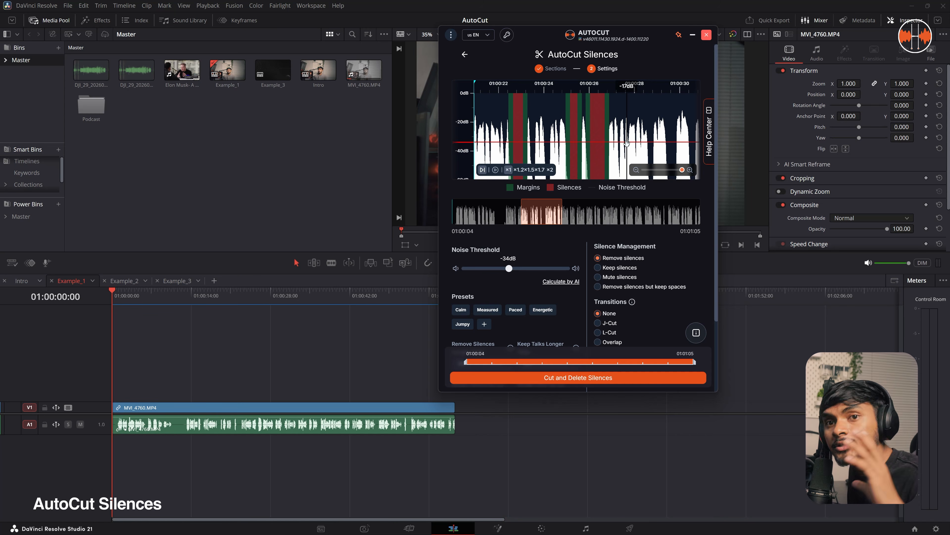
- Have AI calculate the noise threshold and check the silences in the waveform preview
scroll(560, 191, "down", 3)
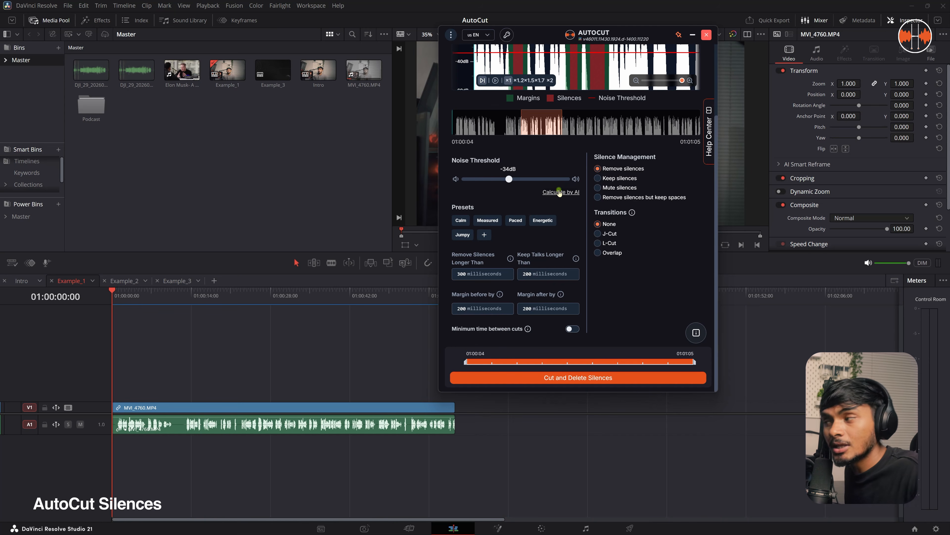
left_click(560, 192)
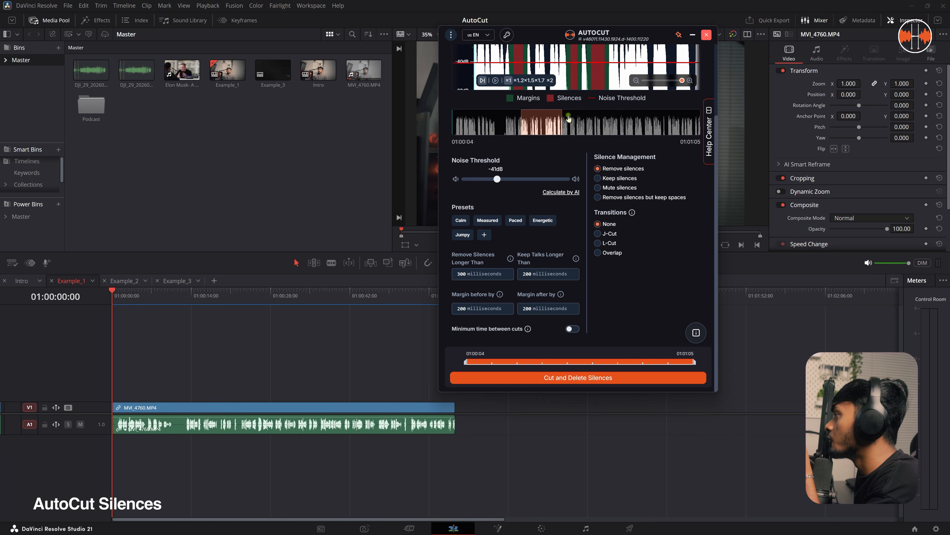
scroll(569, 118, "up", 8)
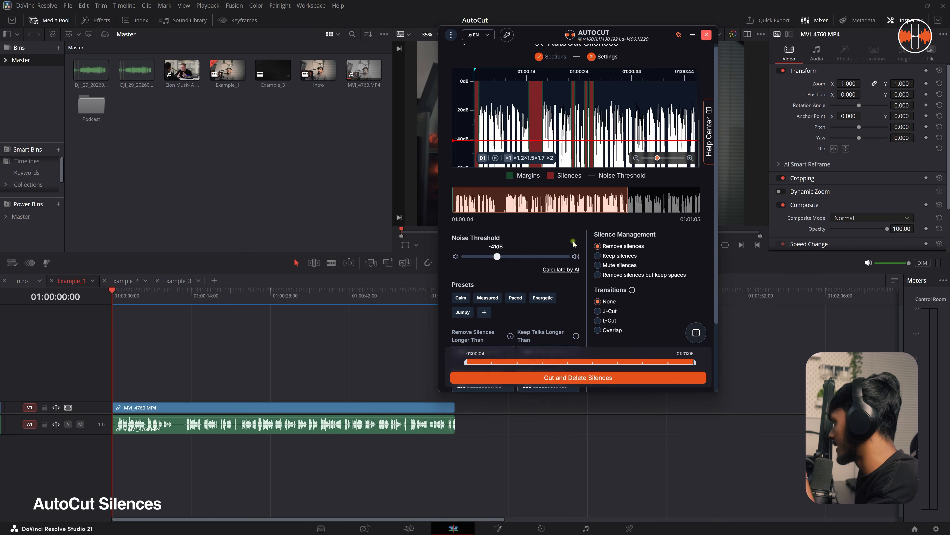
- Apply the Energetic preset and check the detected silences across the waveform preview
scroll(574, 244, "down", 2)
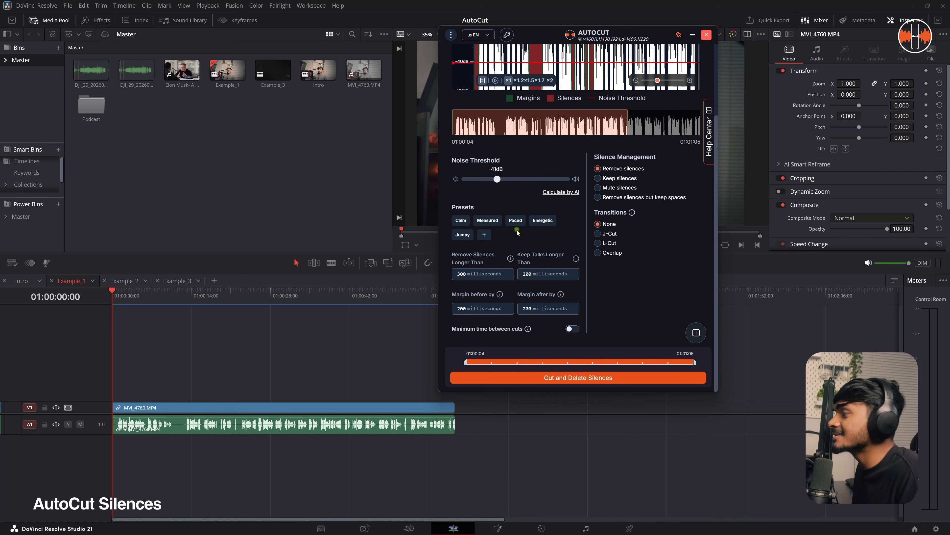
left_click(543, 227)
scroll(542, 226, "up", 3)
scroll(573, 140, "up", 5)
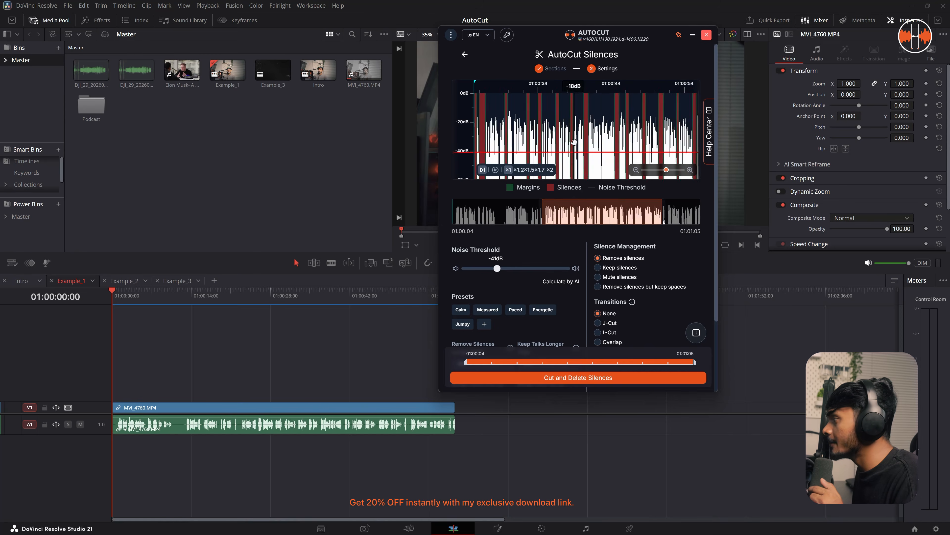
scroll(574, 143, "down", 2)
scroll(574, 142, "down", 3)
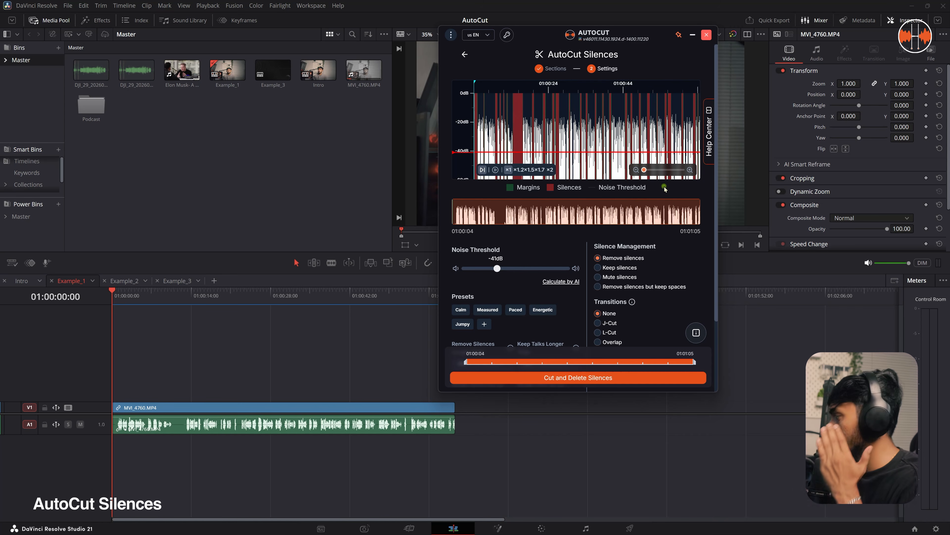
- Set the silence transitions to L-Cut with an overlap duration of 3 frames
scroll(665, 188, "down", 3)
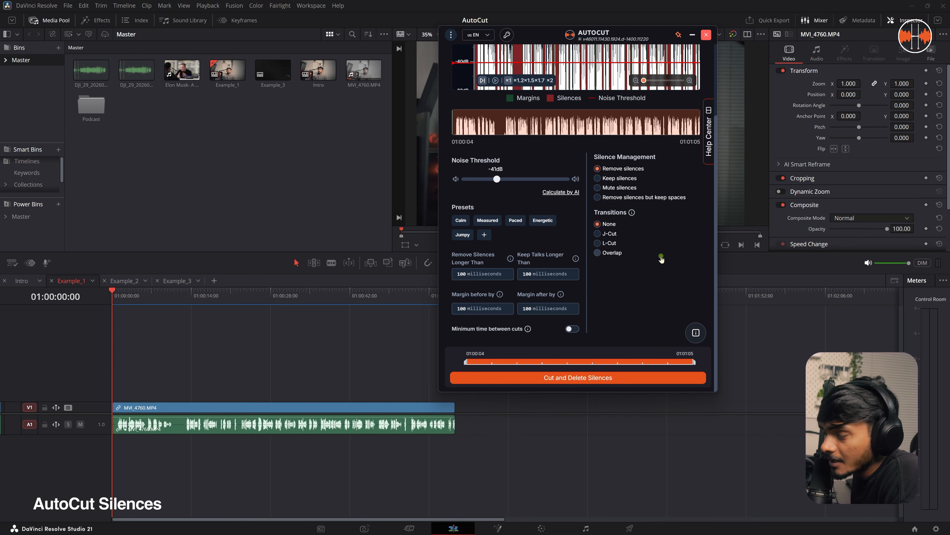
left_click(615, 243)
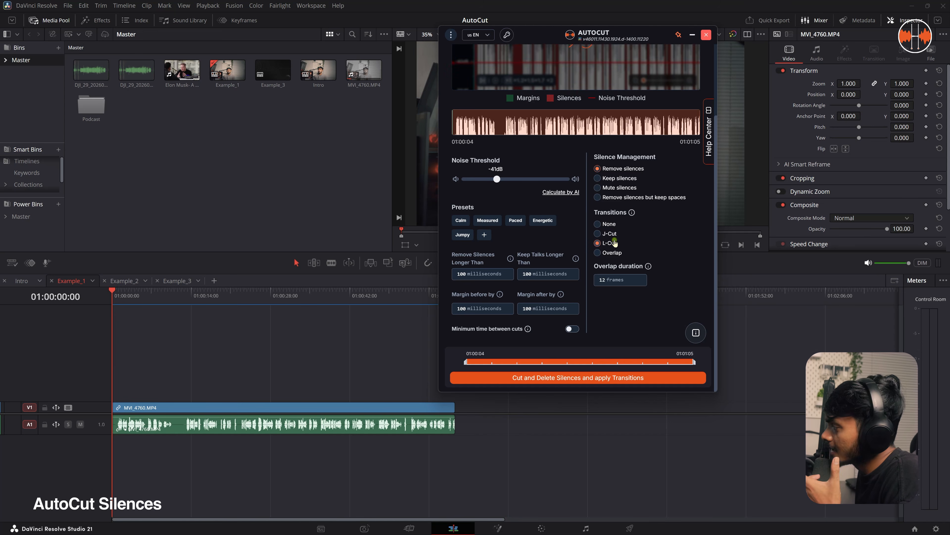
left_click(594, 280)
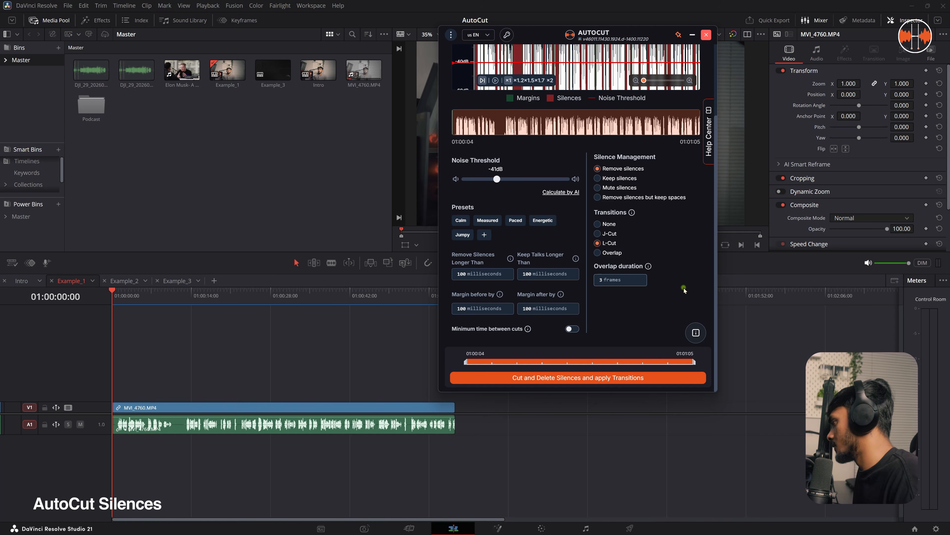
scroll(661, 272, "up", 3)
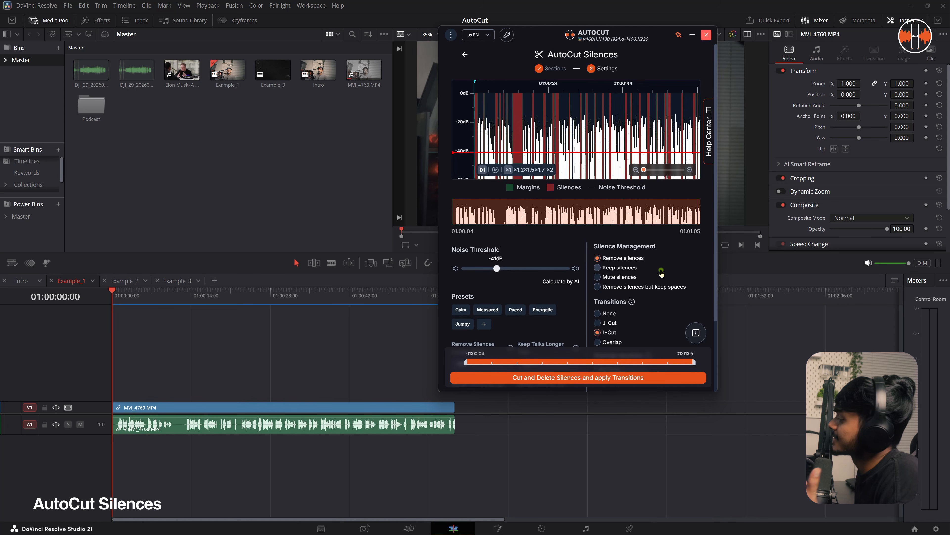
- Cut and delete the silences with transitions applied, dismiss the completion report and minimize AutoCut
scroll(662, 273, "down", 3)
left_click(580, 378)
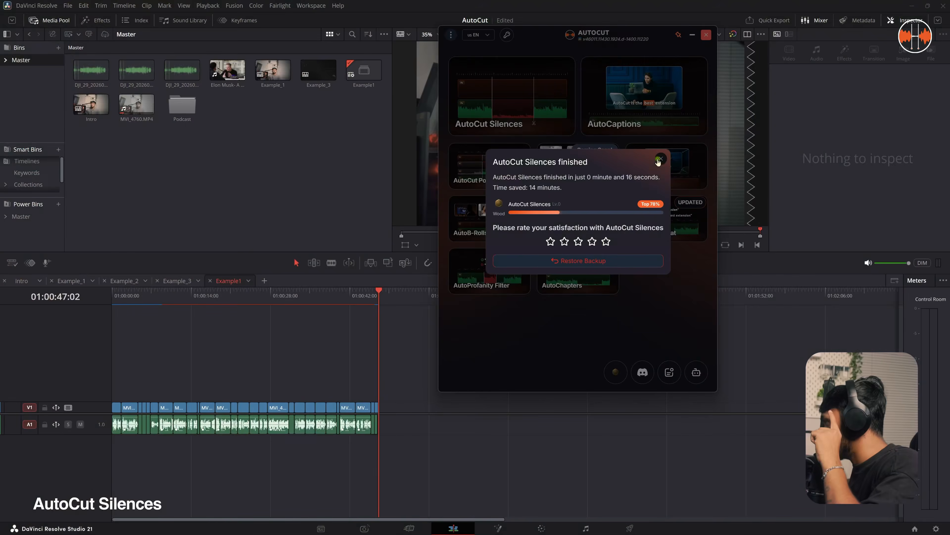
left_click(658, 162)
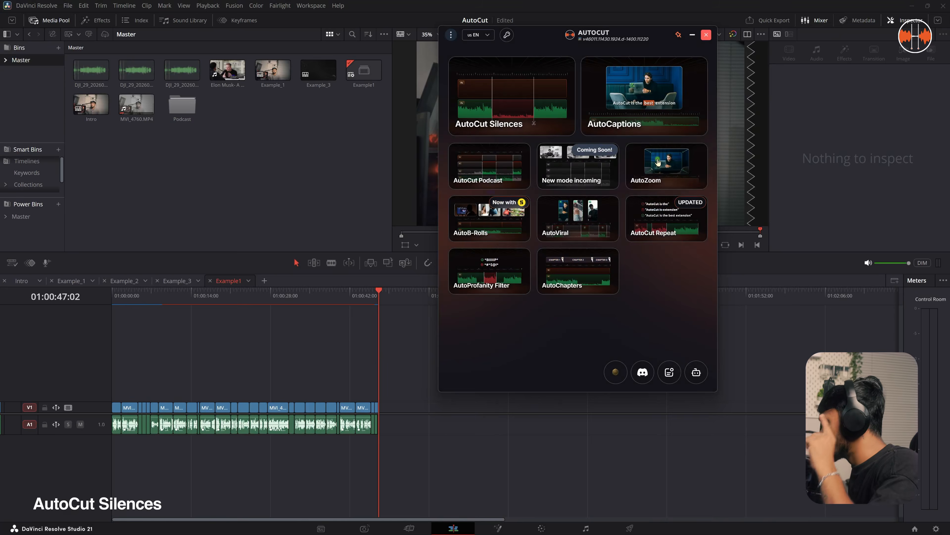
left_click(693, 35)
- Scrub and play the cut Example1 timeline to review the removed silences
left_click_drag(259, 301, 112, 298)
scroll(135, 362, "up", 6)
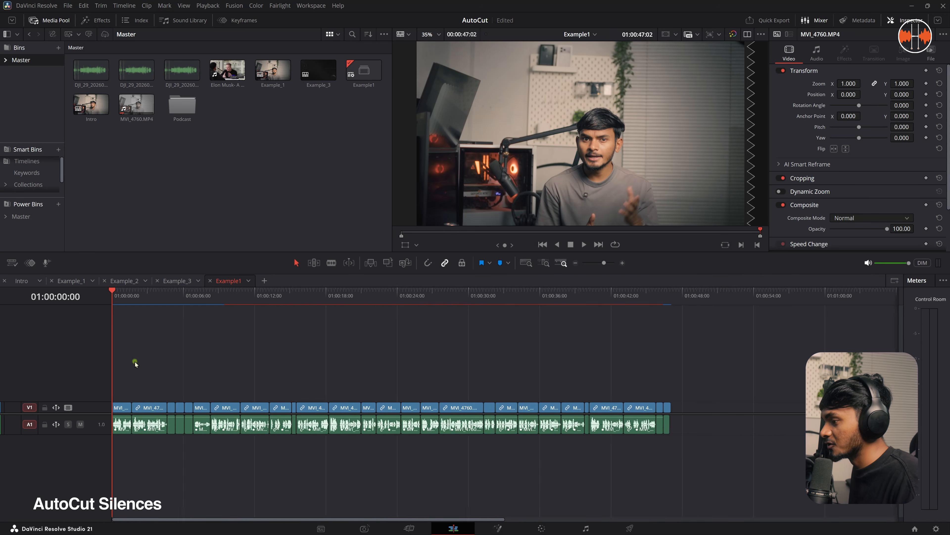
left_click_drag(460, 299, 680, 299)
key("space")
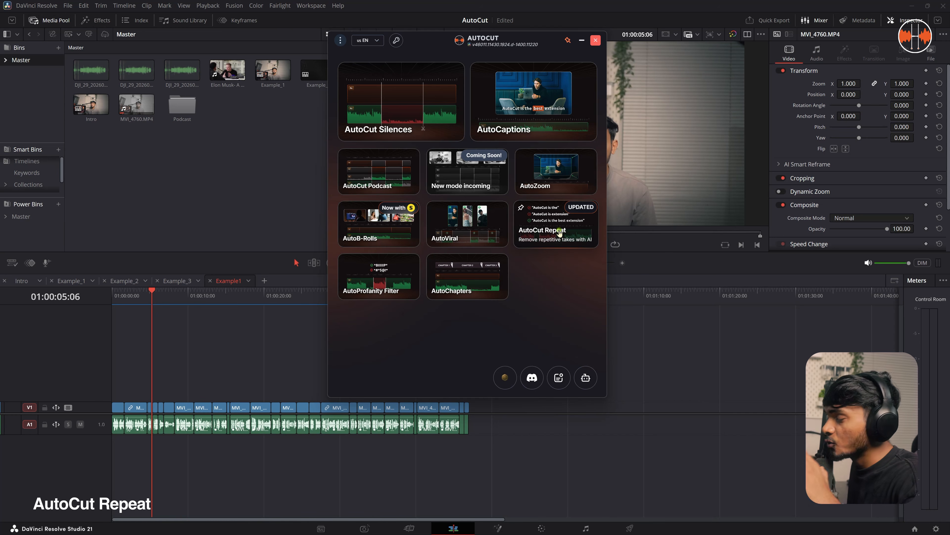
- Start AutoCut Repeat and validate the entire timeline as the section to process
left_click(560, 232)
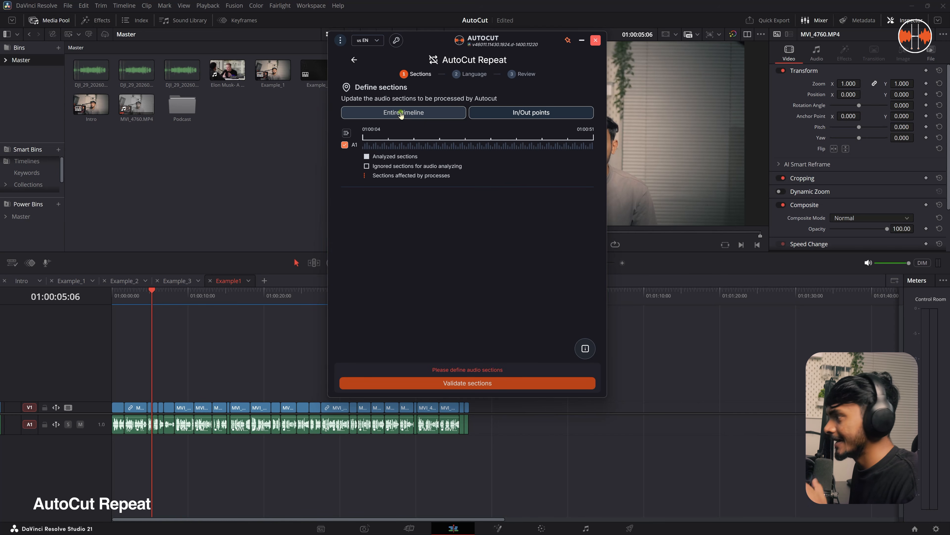
left_click(420, 113)
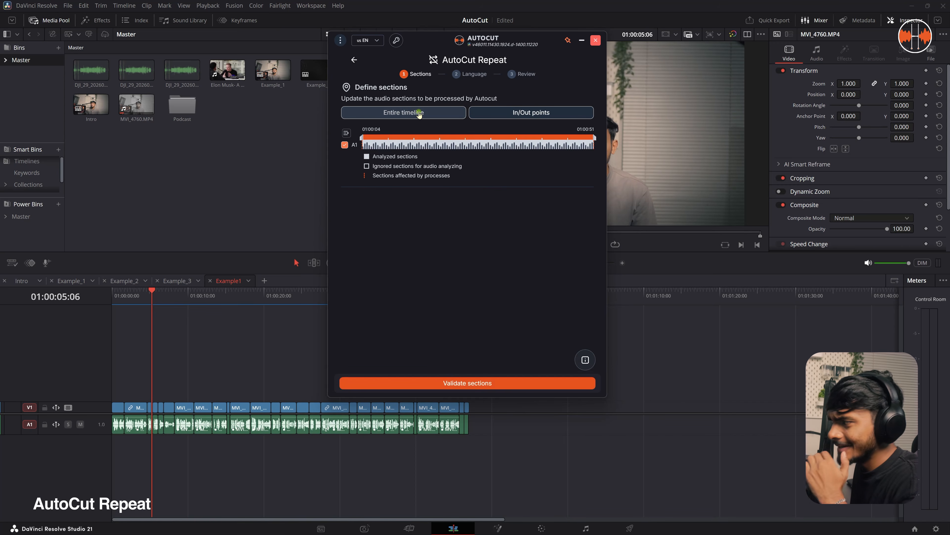
left_click(454, 382)
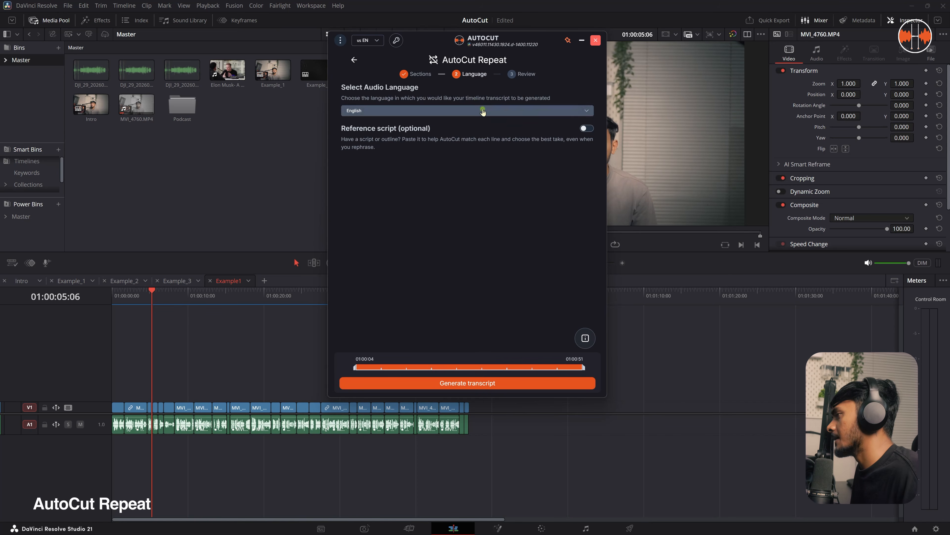
- Set the AutoCut Repeat audio language to Hindi and generate the timeline transcript
left_click(482, 110)
type("h")
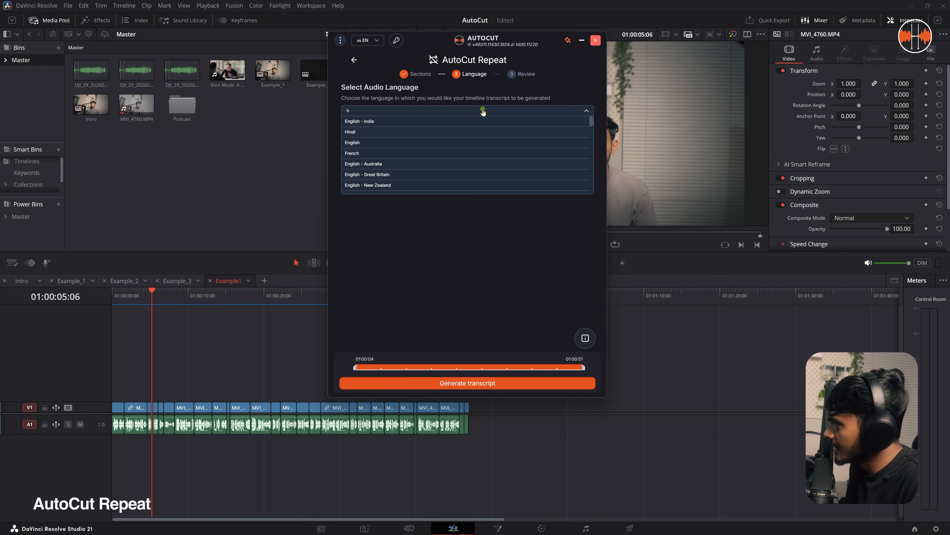
type("indi")
key("Return")
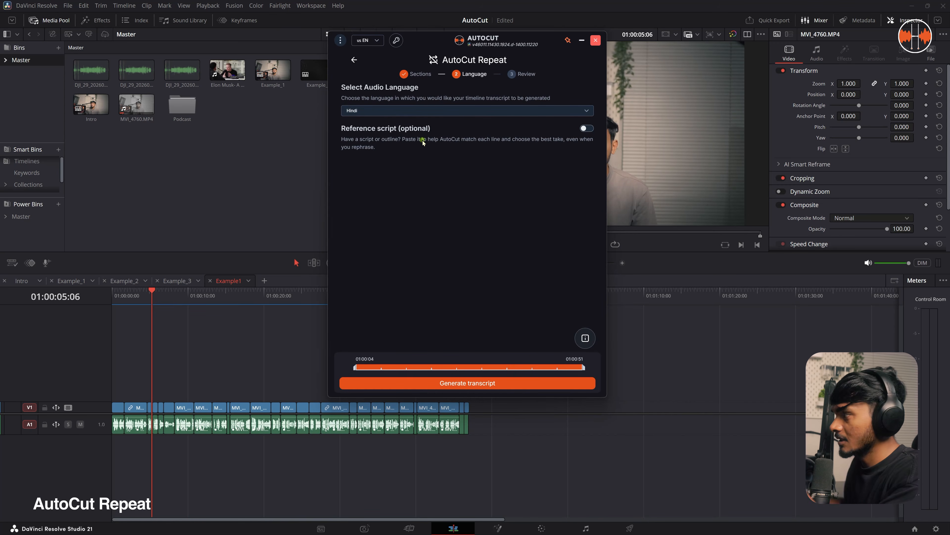
left_click_drag(493, 41, 512, 36)
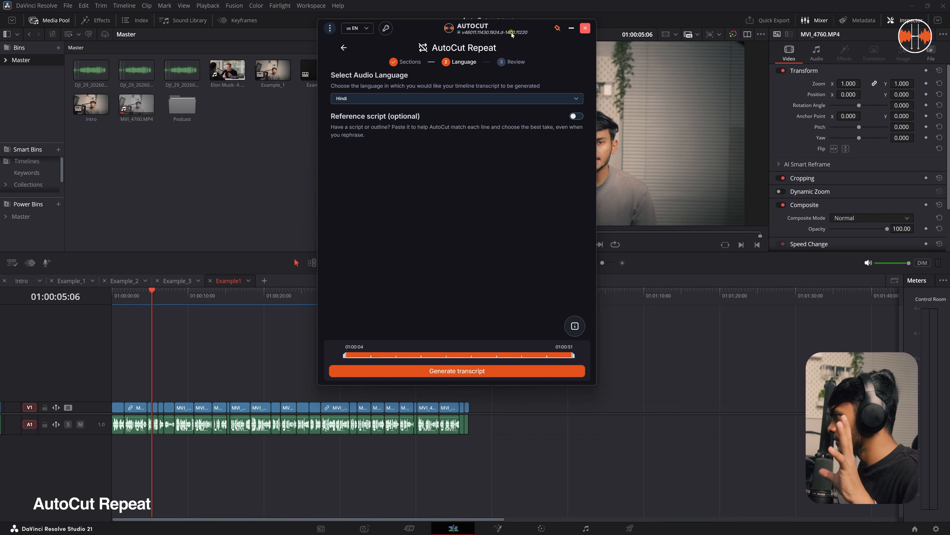
left_click_drag(511, 31, 495, 43)
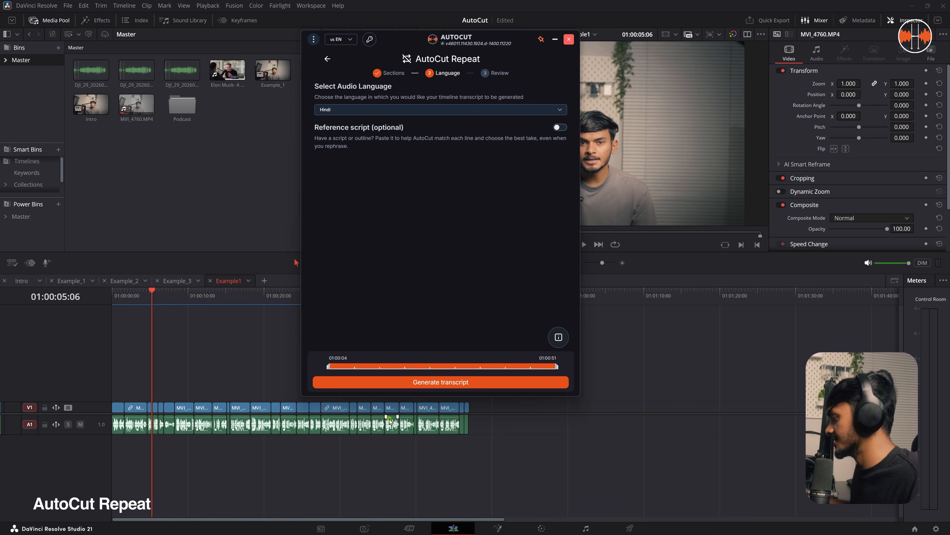
left_click(466, 383)
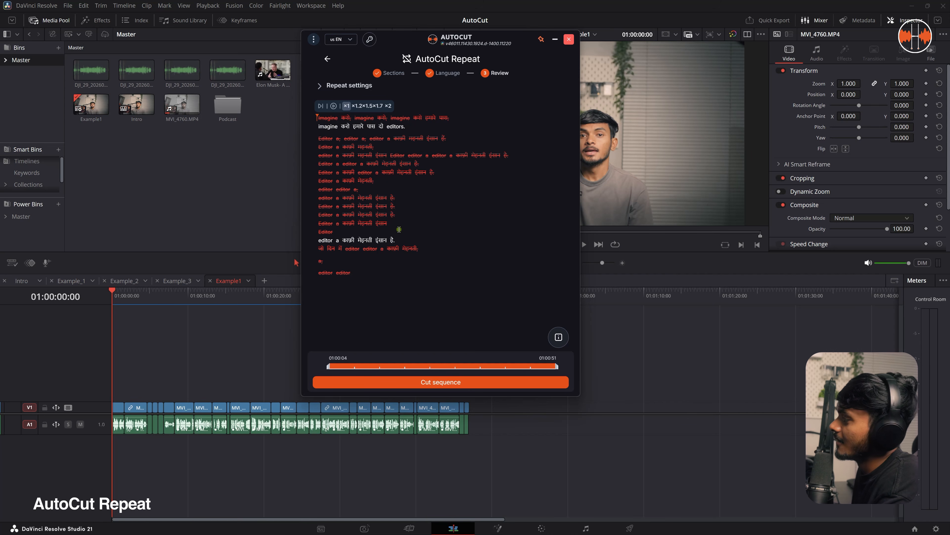
- Try restoring the struck-out "Editor" takes in the transcript, and return them to their struck-out state
left_click_drag(356, 228, 318, 138)
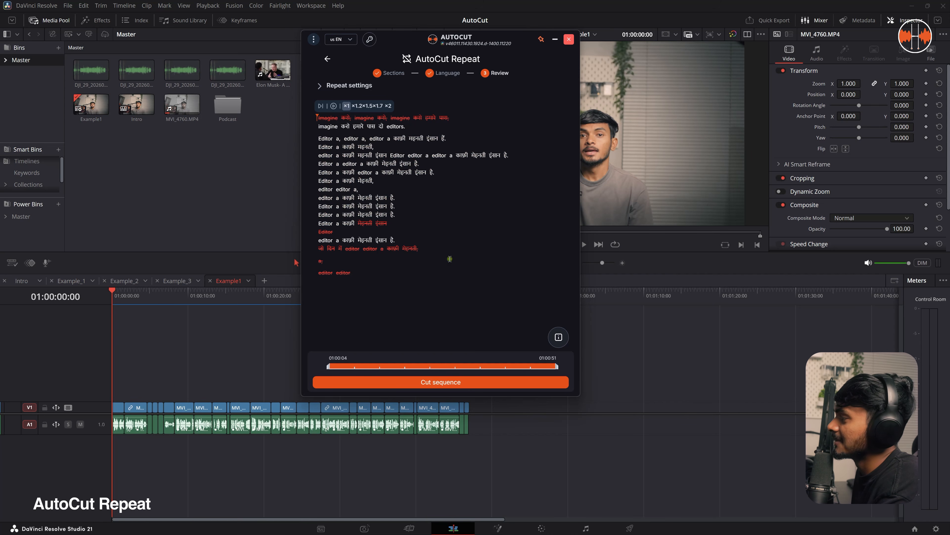
left_click(362, 153)
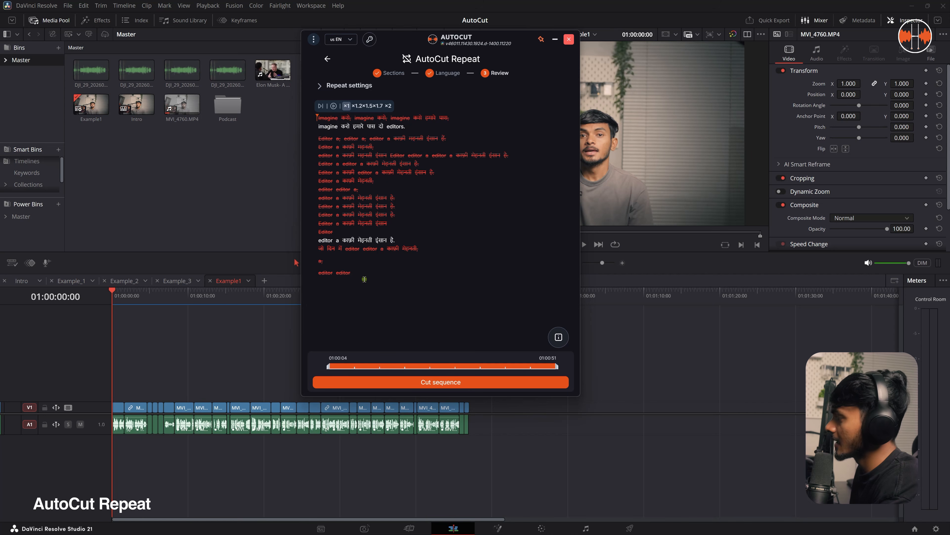
left_click(351, 274)
left_click(361, 272)
key("ctrl+z")
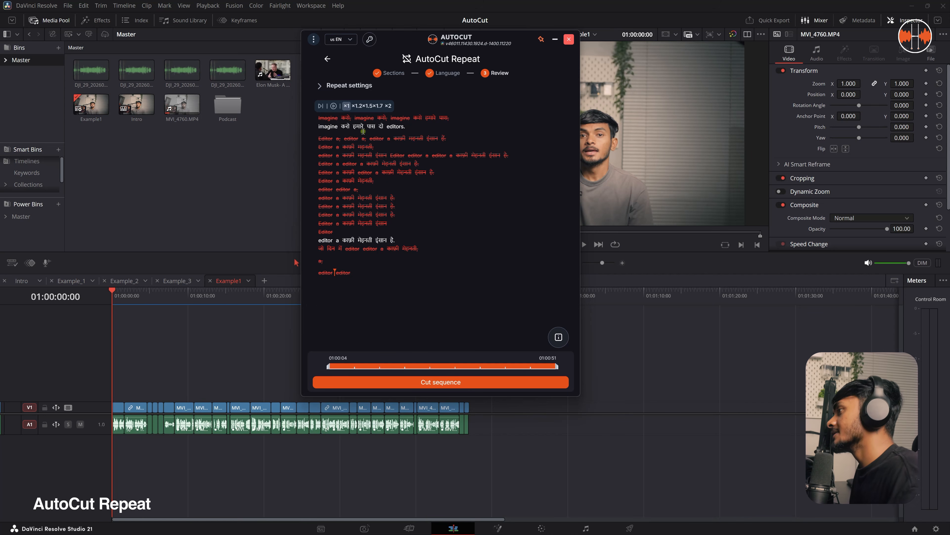
- Cut the sequence from the reviewed transcript and delete the short leftover clip at the end of the Example1 2 timeline
left_click(434, 382)
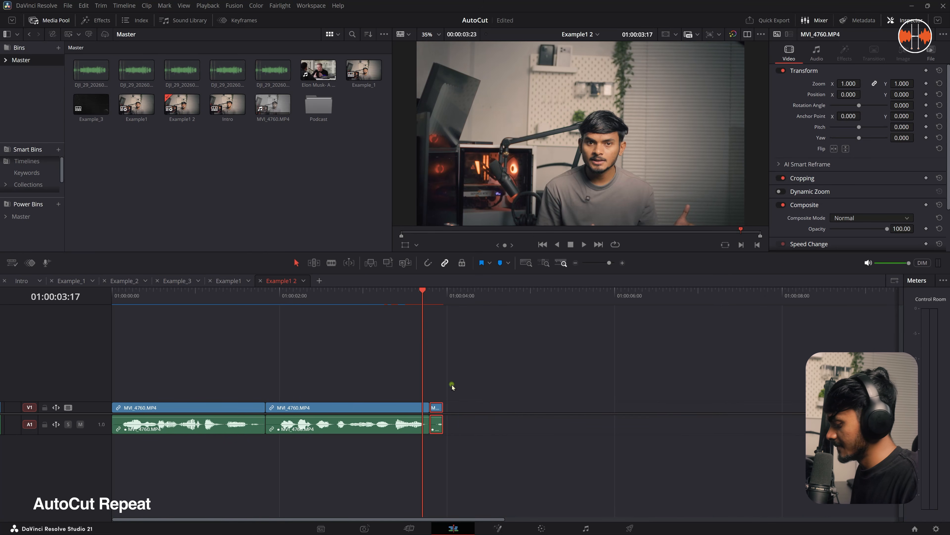
key("Delete")
left_click(439, 298)
left_click_drag(473, 351, 431, 429)
left_click_drag(431, 298, 179, 299)
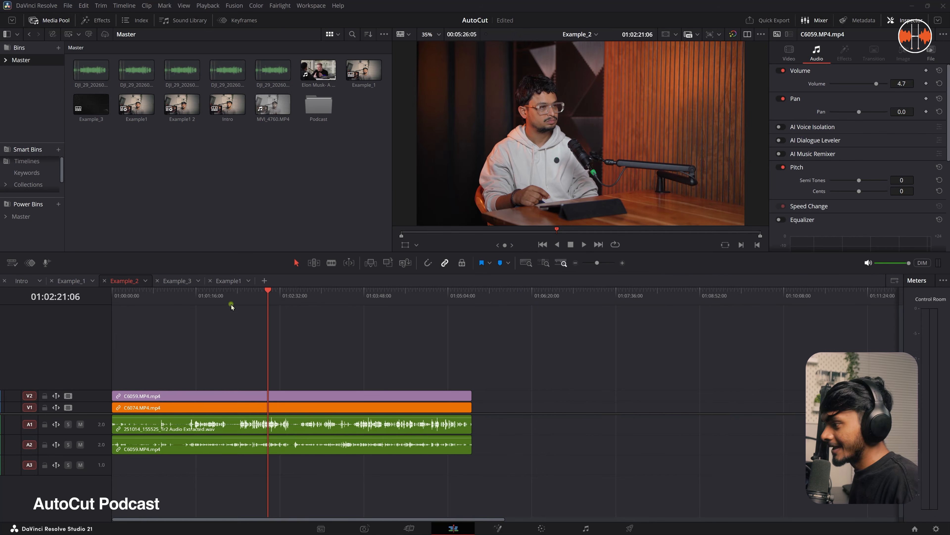
- Examine both camera angles in the Example_2 timeline by playing it and disabling and re-enabling the V2 clip
left_click_drag(230, 296, 208, 296)
key("space")
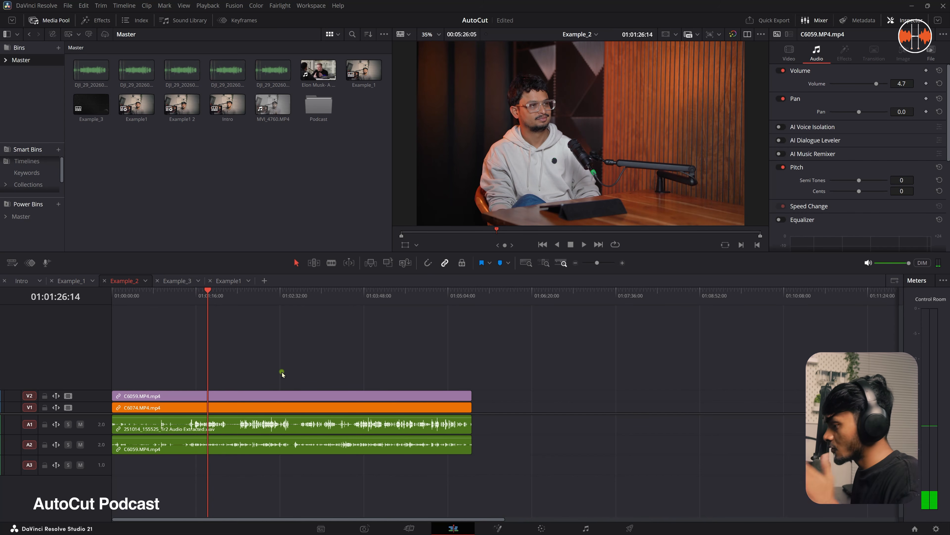
left_click(265, 396)
key("d")
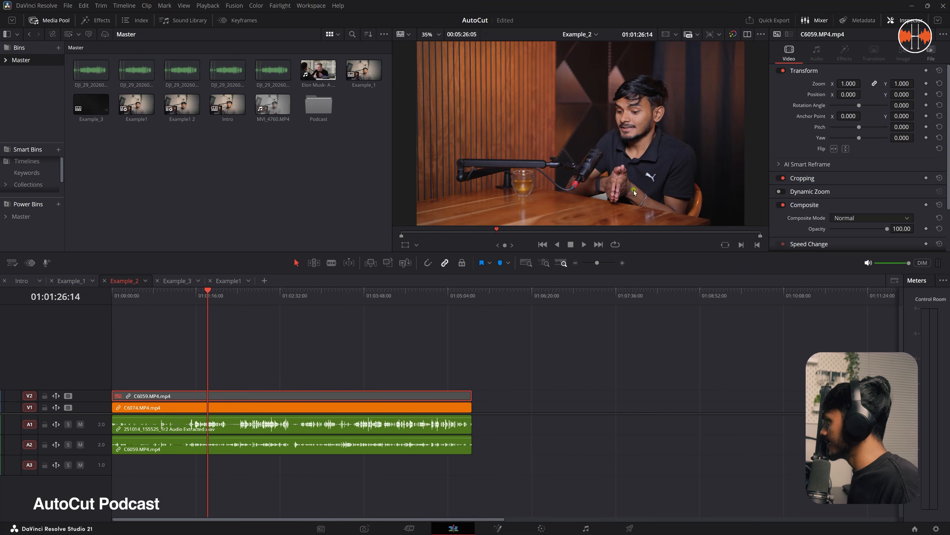
key("d")
left_click(332, 367)
left_click_drag(482, 467, 416, 423)
left_click(530, 423)
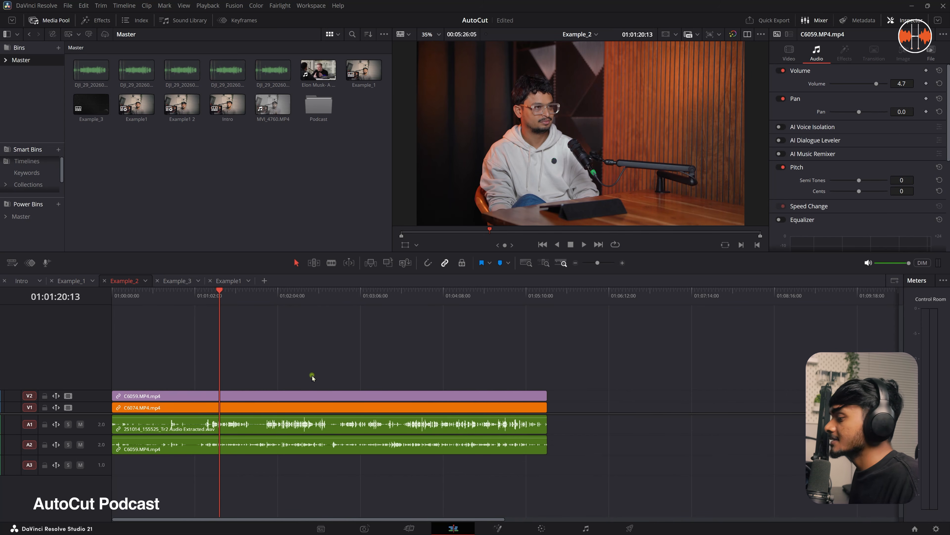
- Try switching camera angles manually by splitting the stacked clips in Example_2, and undo the cuts
scroll(249, 378, "up", 2)
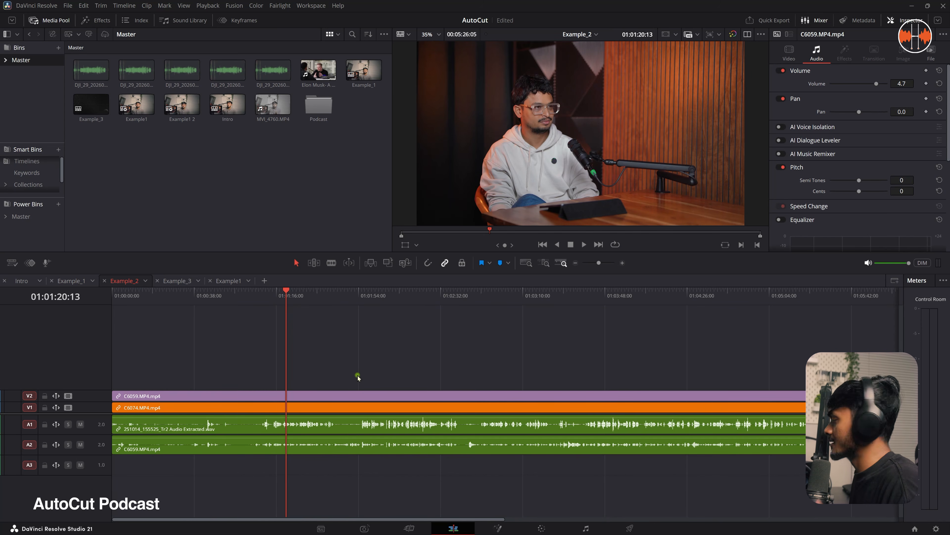
left_click(313, 396)
left_click_drag(317, 372, 332, 399)
key("ctrl+b")
left_click(322, 295)
key("ctrl+b")
mouse_move(307, 374)
left_mouse_down()
mouse_move(310, 404)
mouse_move(302, 374)
mouse_move(312, 391)
left_mouse_up()
left_click(303, 296)
key("ctrl+z")
key("ctrl+z")
key("ctrl+z")
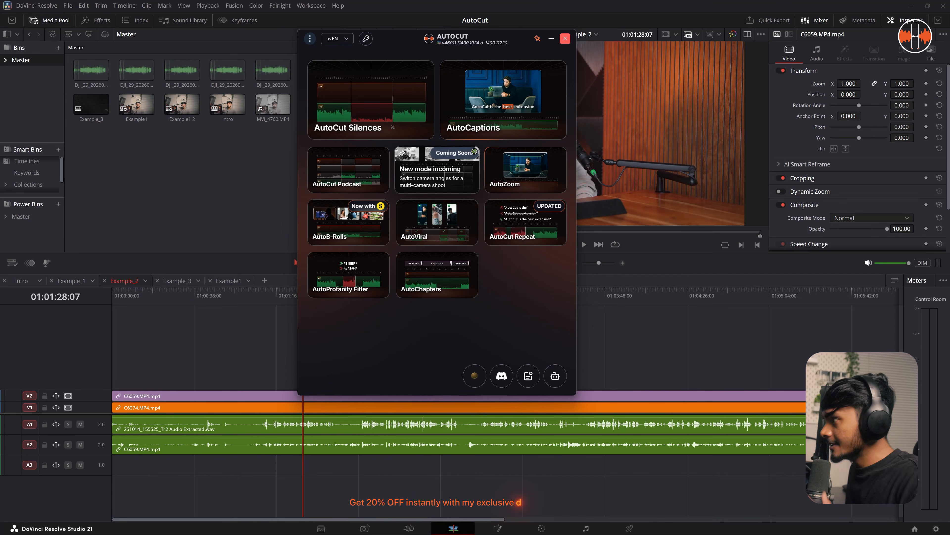
- Start AutoCut Podcast, dismiss its introduction and validate the entire timeline with tracks A1, A2 and A3 as the section to process
left_click_drag(478, 44, 448, 49)
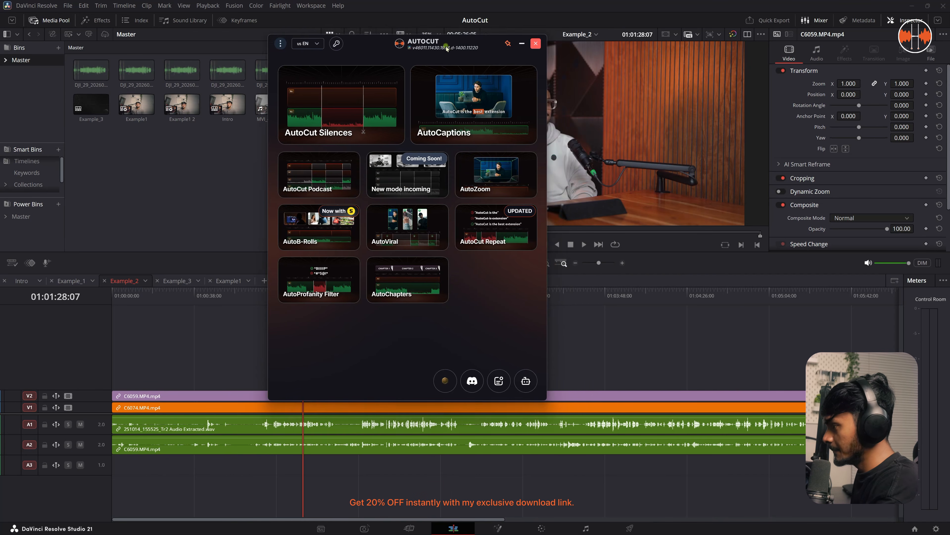
left_click(308, 183)
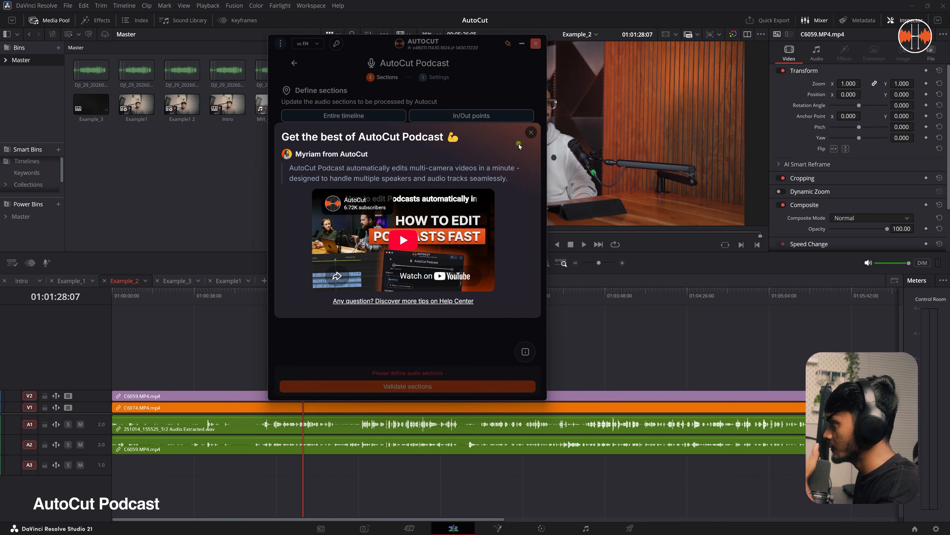
left_click(531, 133)
left_click(365, 118)
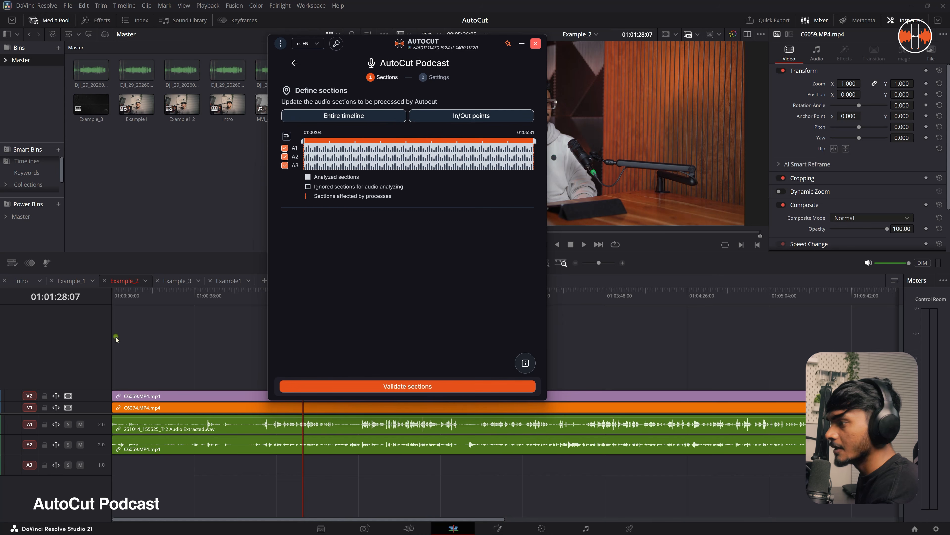
mouse_move(472, 51)
left_mouse_down()
mouse_move(299, 82)
mouse_move(288, 67)
mouse_move(433, 82)
mouse_move(476, 46)
left_mouse_up()
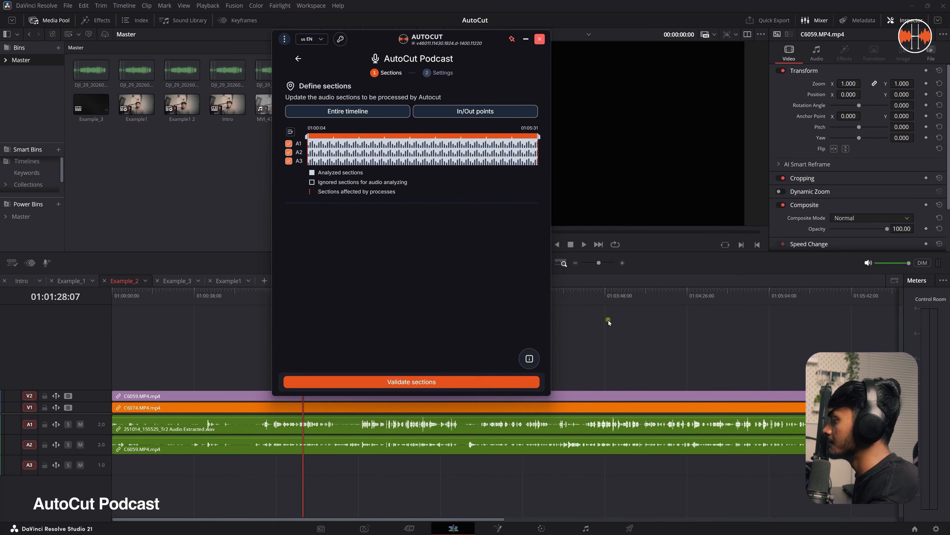
left_click(408, 385)
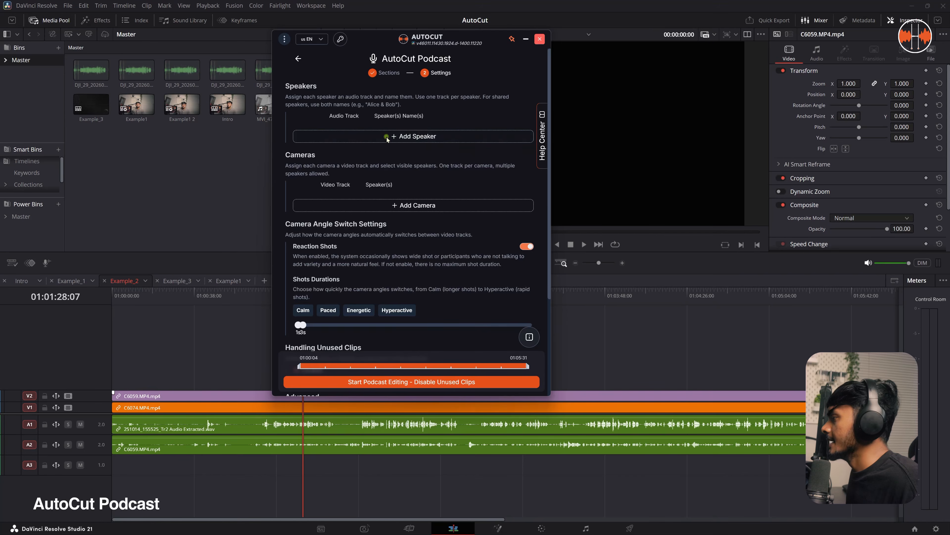
- Add two podcast speakers, entering the first speaker's name for Track A1 and the second speaker's name for Track A2
scroll(387, 139, "down", 3)
scroll(387, 139, "up", 3)
left_click(426, 136)
left_click(428, 133)
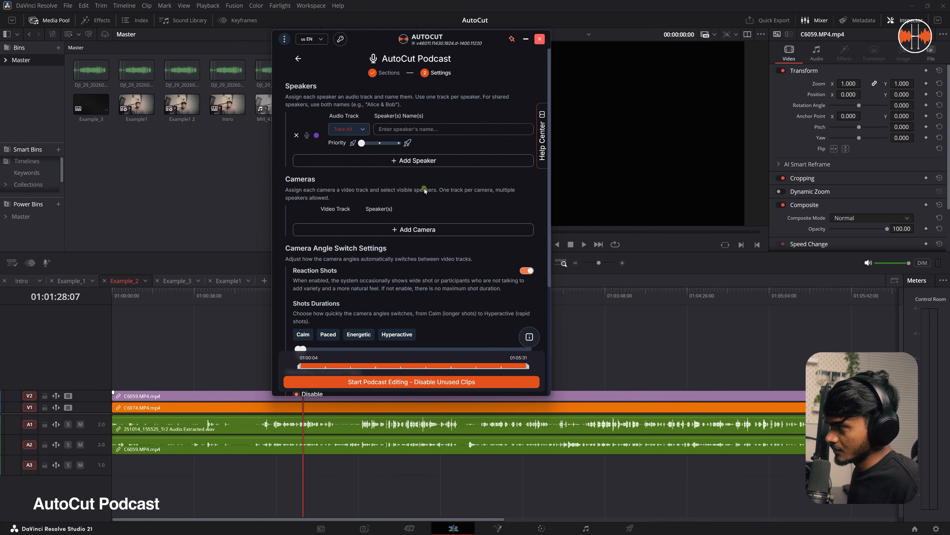
type("Akash")
left_click(454, 160)
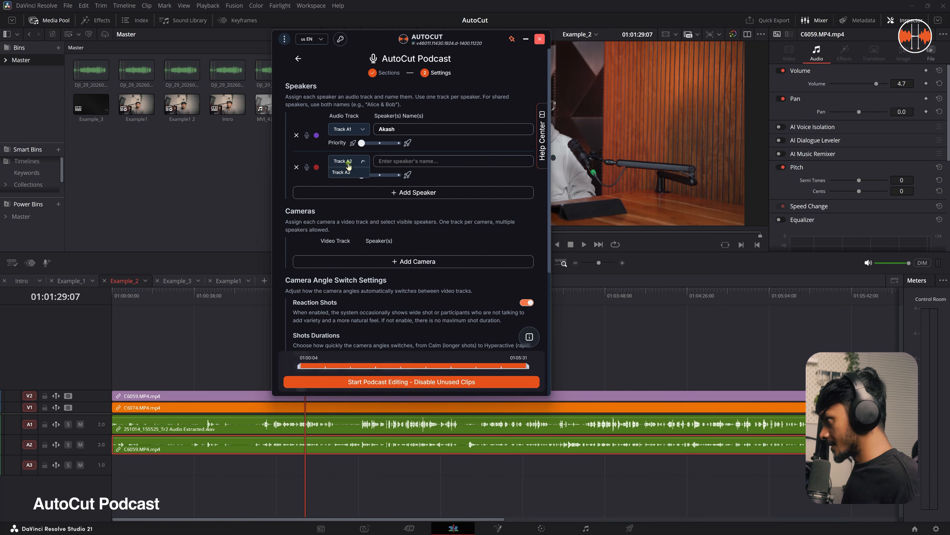
left_click(388, 161)
type("Grafixmistri")
- Add two cameras, assigning Track V1 to the Track A2 speaker and Track V2 to the Track A1 speaker
left_click(418, 262)
scroll(423, 262, "down", 3)
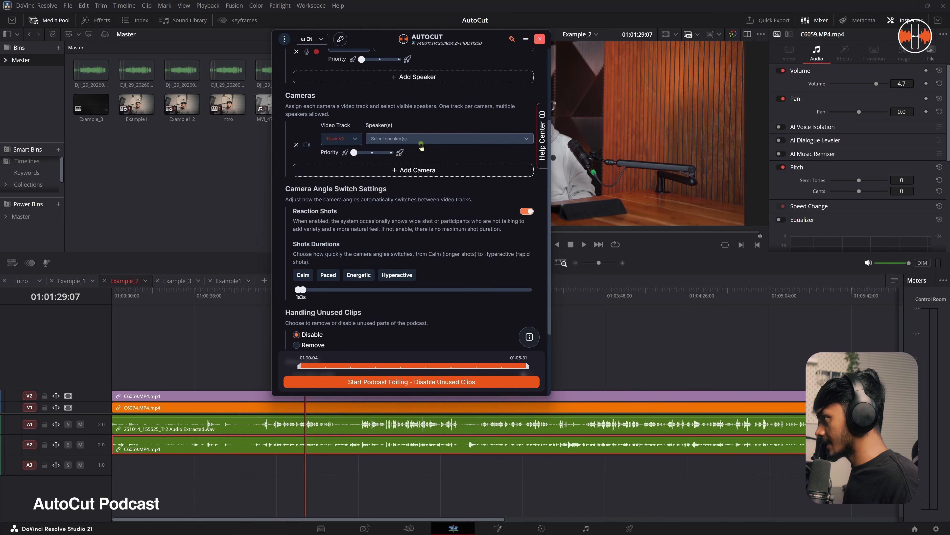
left_click(341, 139)
left_click(337, 150)
left_click(412, 139)
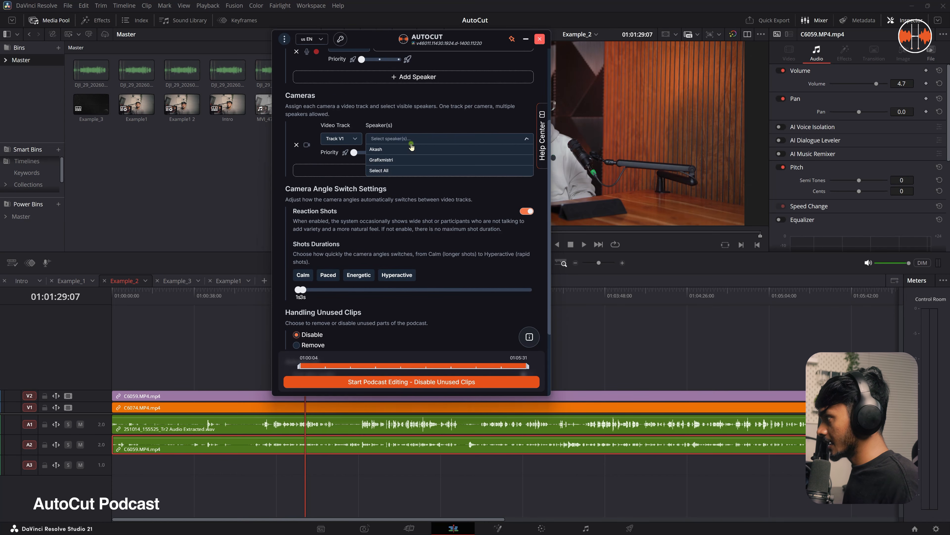
left_click(400, 165)
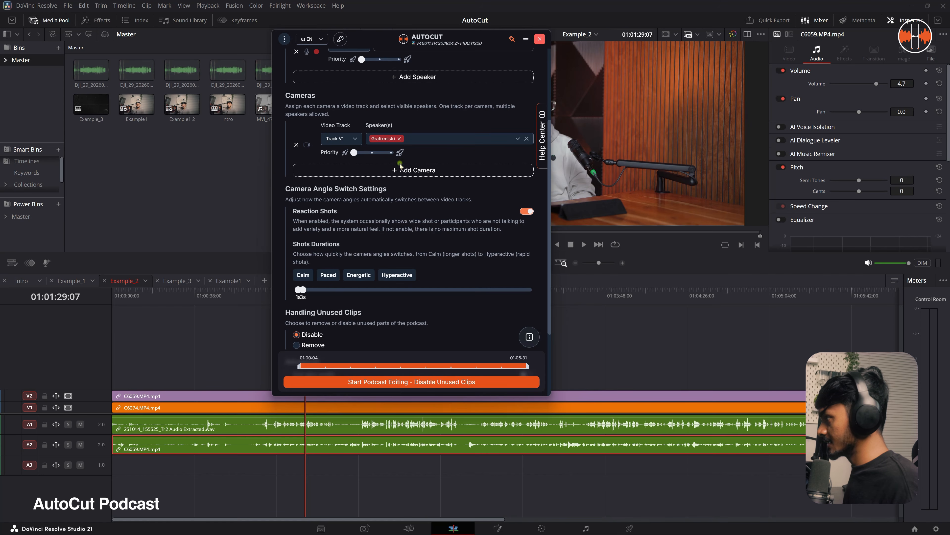
left_click(395, 172)
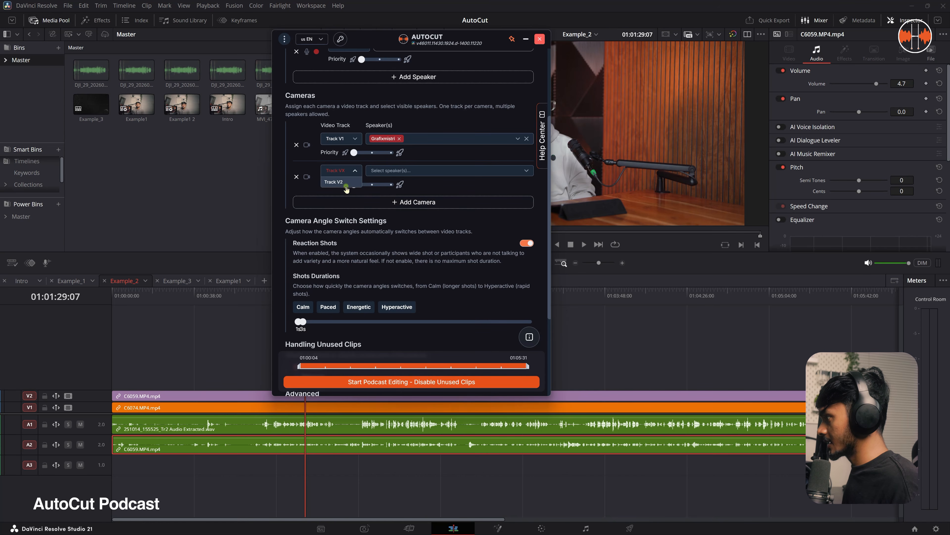
left_click(396, 171)
left_click(398, 185)
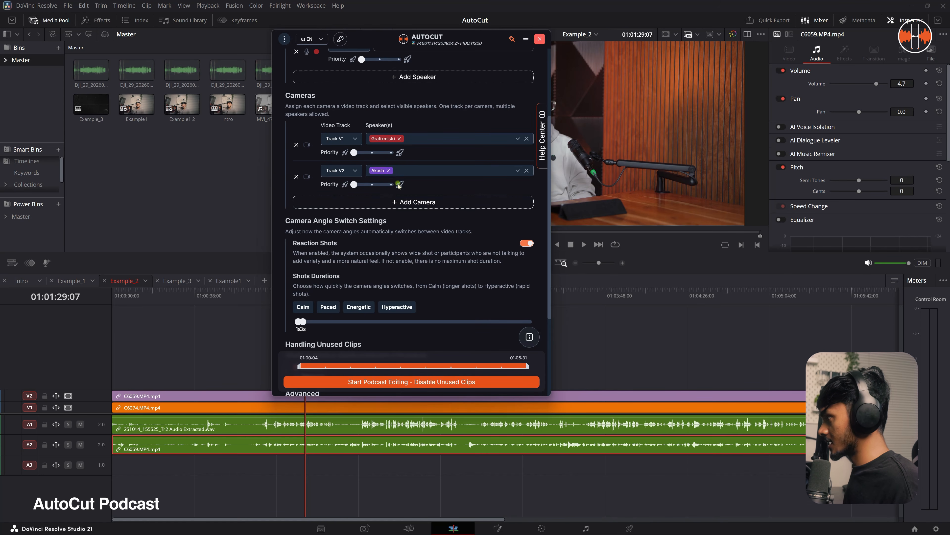
- Set the shot durations to a range of 5 s to 60 s and re-enter the speaker's name for Track A2
scroll(394, 225, "down", 3)
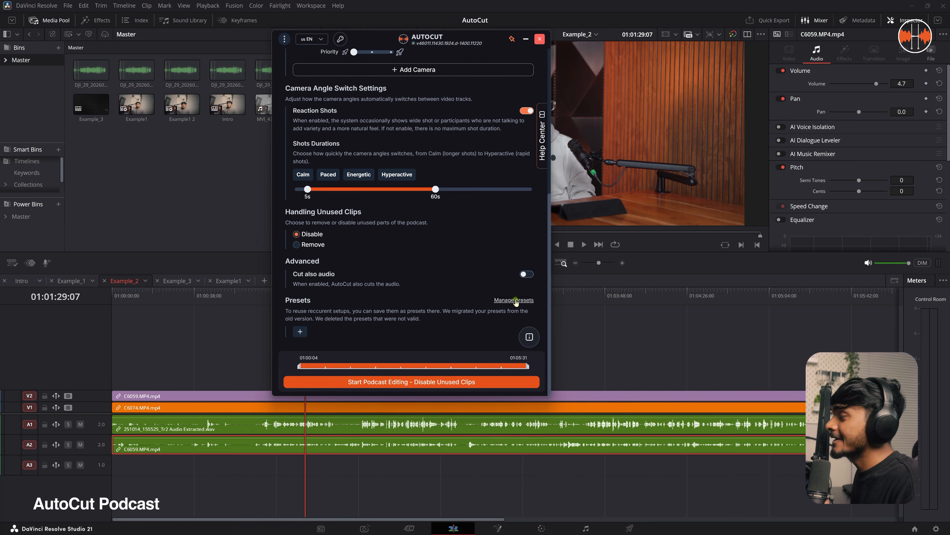
scroll(447, 211, "up", 6)
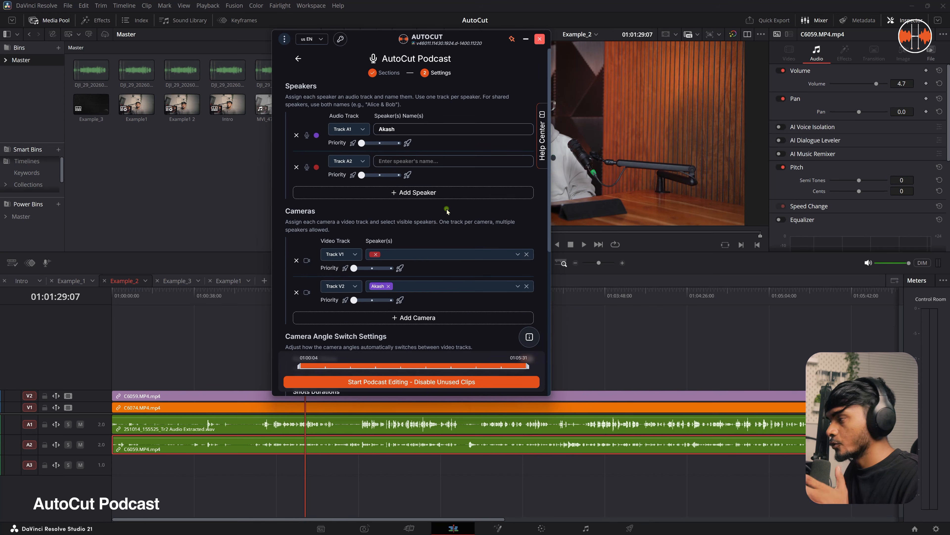
type("Grafixmistri")
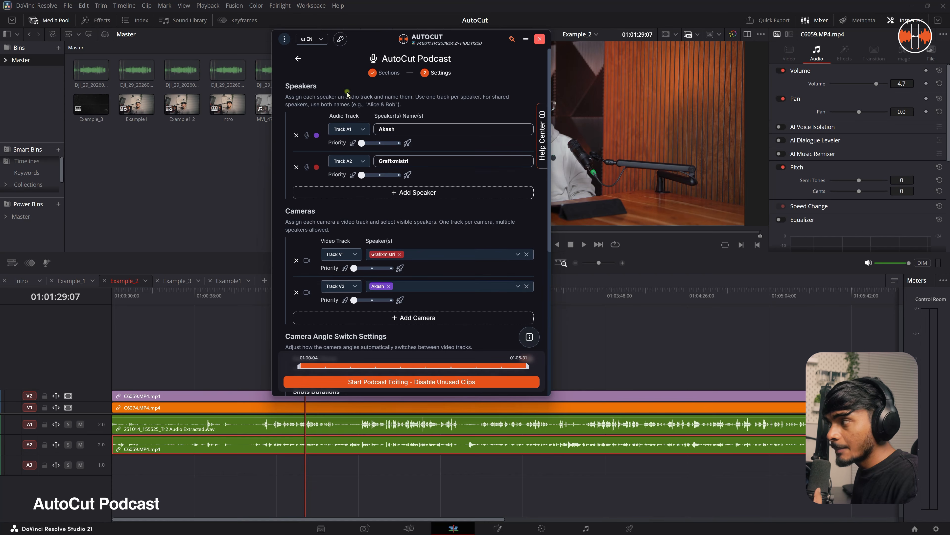
- Run the podcast edit with unused clips disabled, close the completion report and AutoCut's window, and play the Example2 timeline
scroll(439, 250, "down", 6)
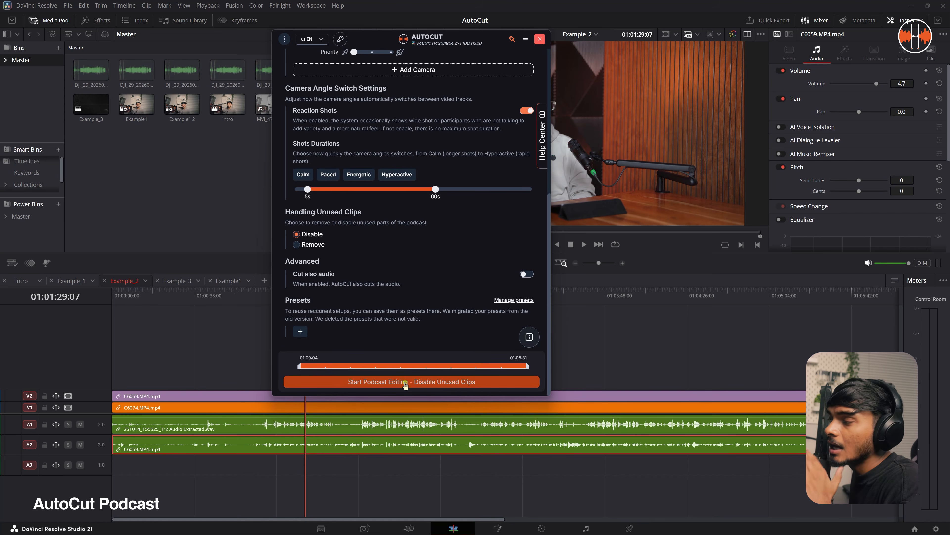
left_click(405, 382)
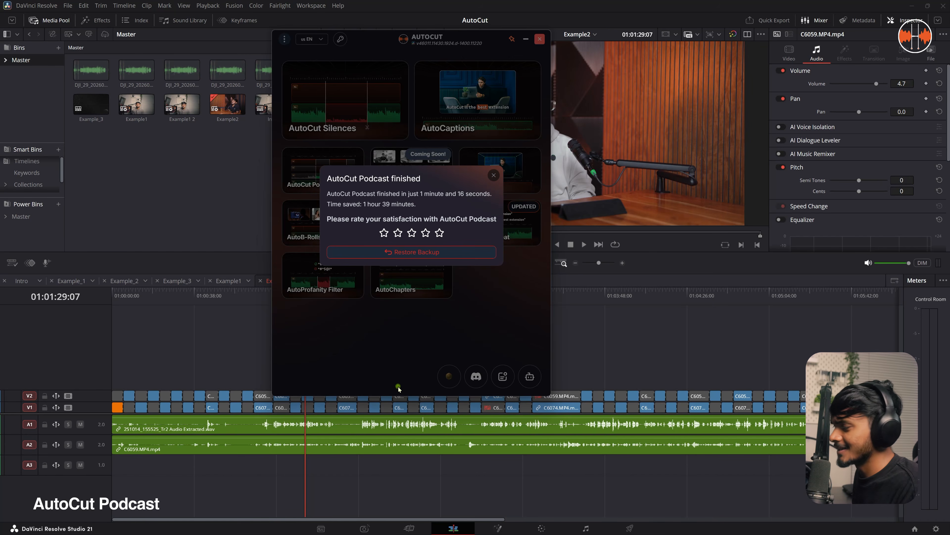
left_click(492, 175)
left_click(526, 38)
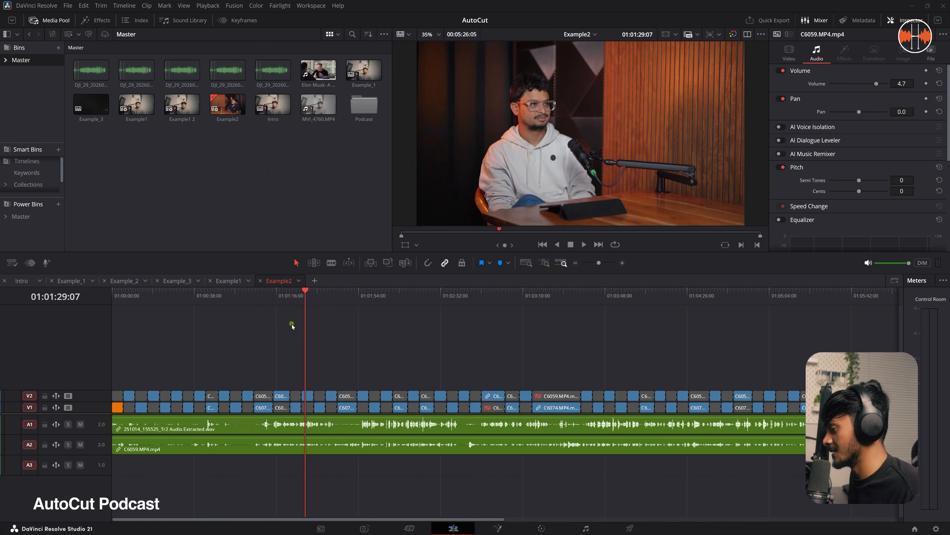
key("space")
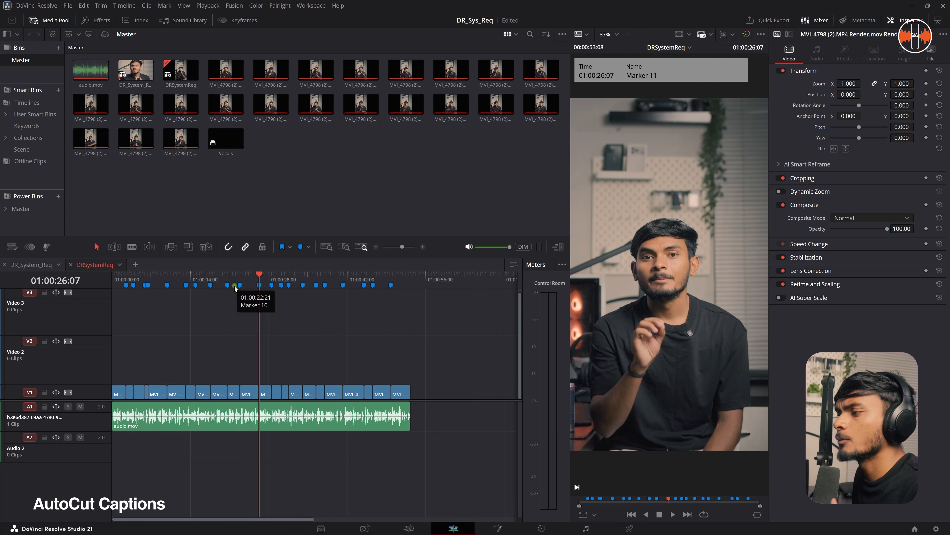
- Move the playhead to 01:00:51:19 in the DRSystemReq timeline to view the marked captions footage
left_click(384, 279)
left_click(402, 284)
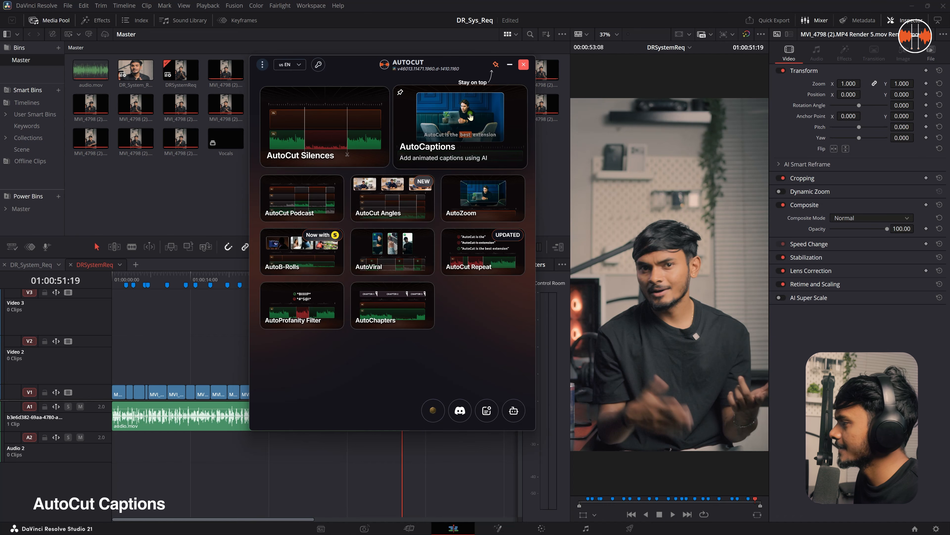
- Start AutoCaptions for the entire timeline with English - India as the audio language and open the caption editor
left_click(470, 117)
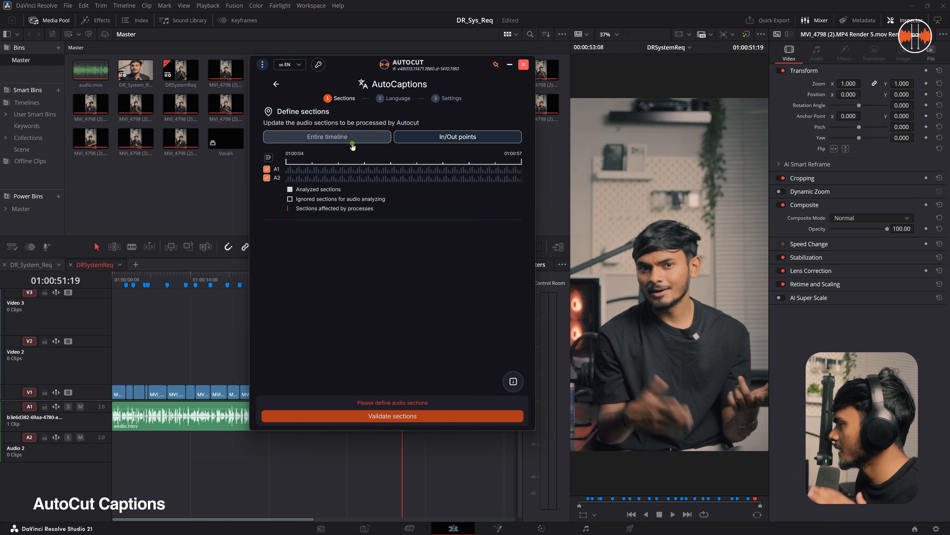
left_click(327, 137)
left_click(410, 412)
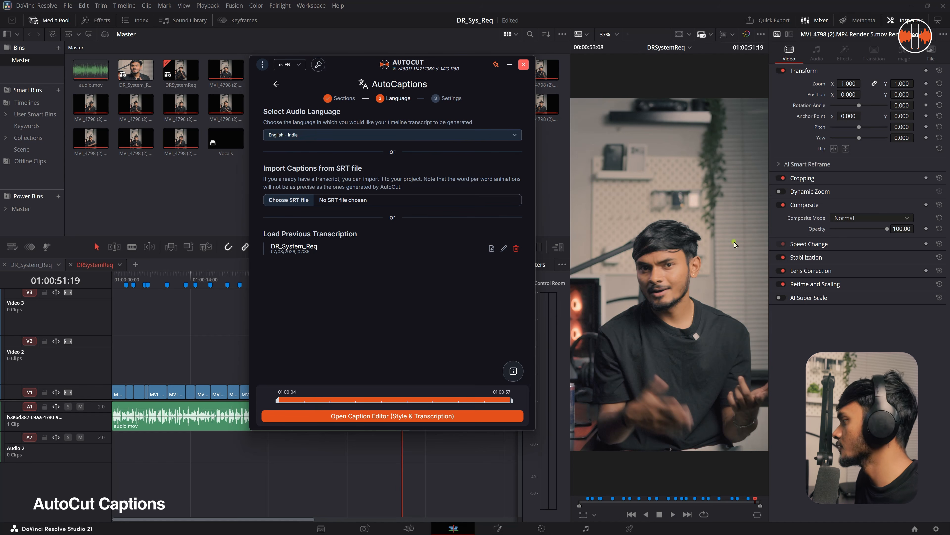
left_click(368, 136)
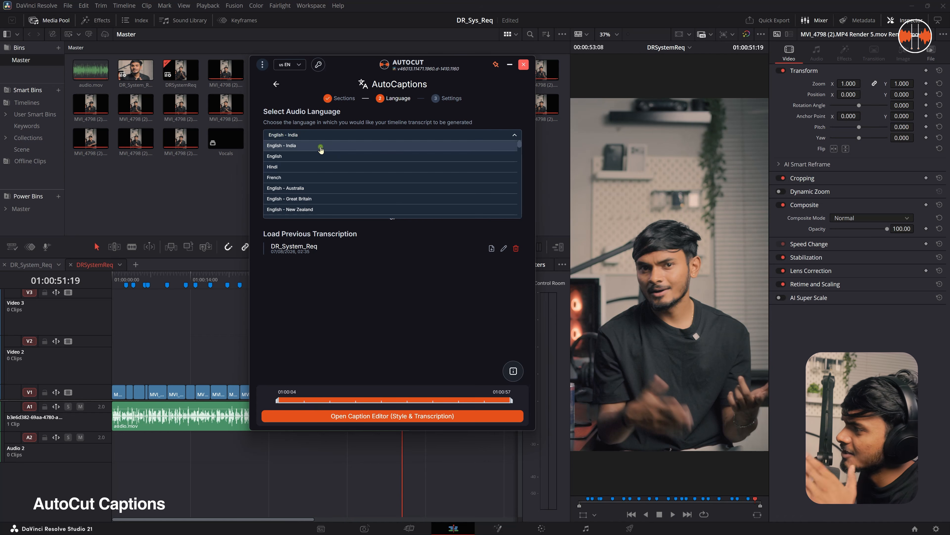
left_click(321, 149)
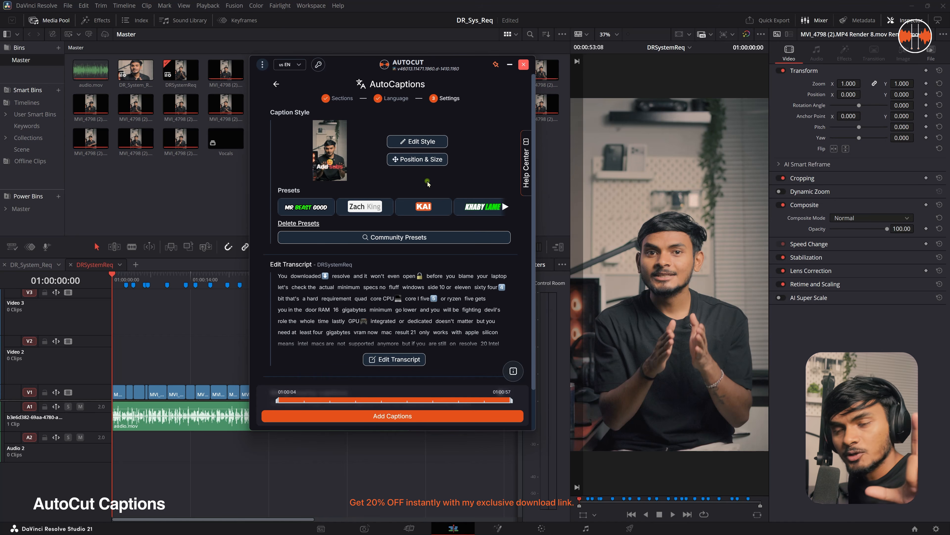
- Open the generated DRSystemReq transcript for editing to review its words, and return to the caption settings
scroll(445, 272, "down", 1)
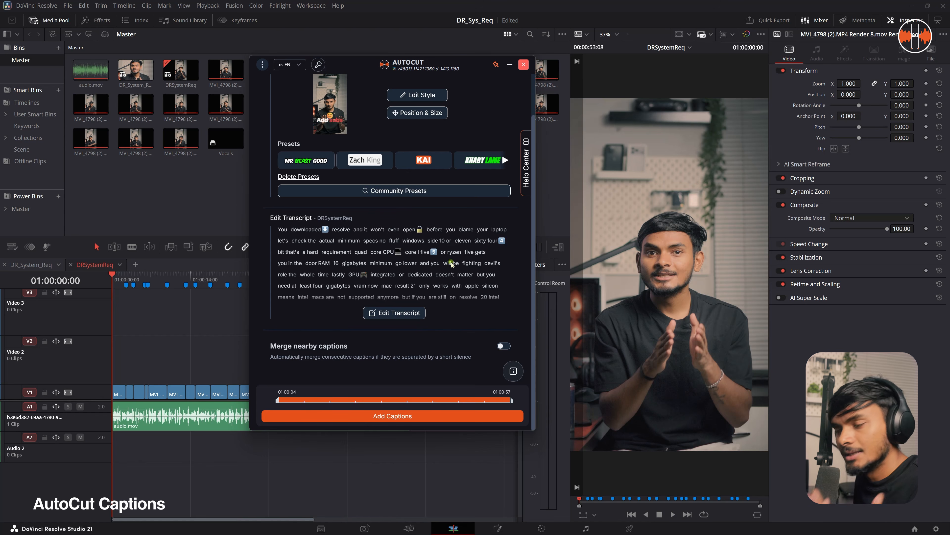
left_click(398, 313)
left_click(481, 412)
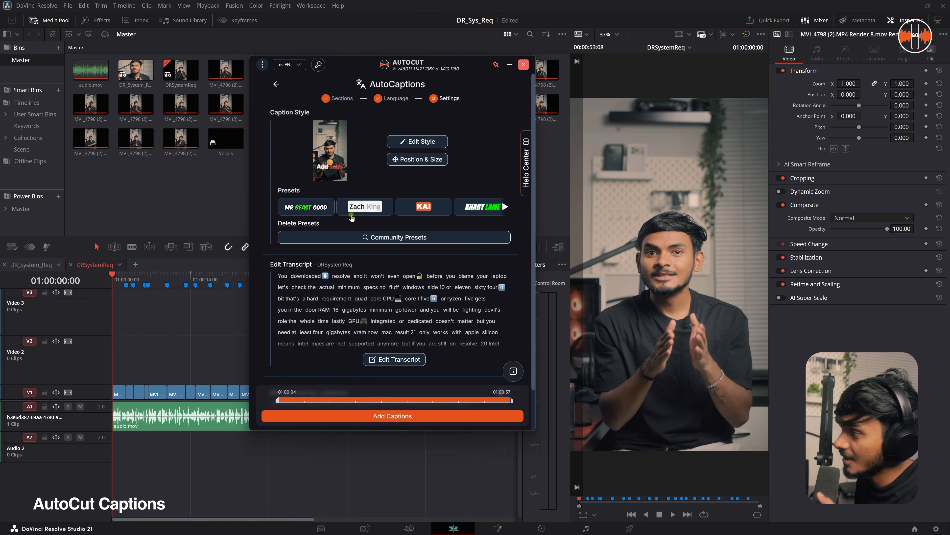
- Browse the built-in and community caption presets and apply the Zach King preset
left_click(506, 207)
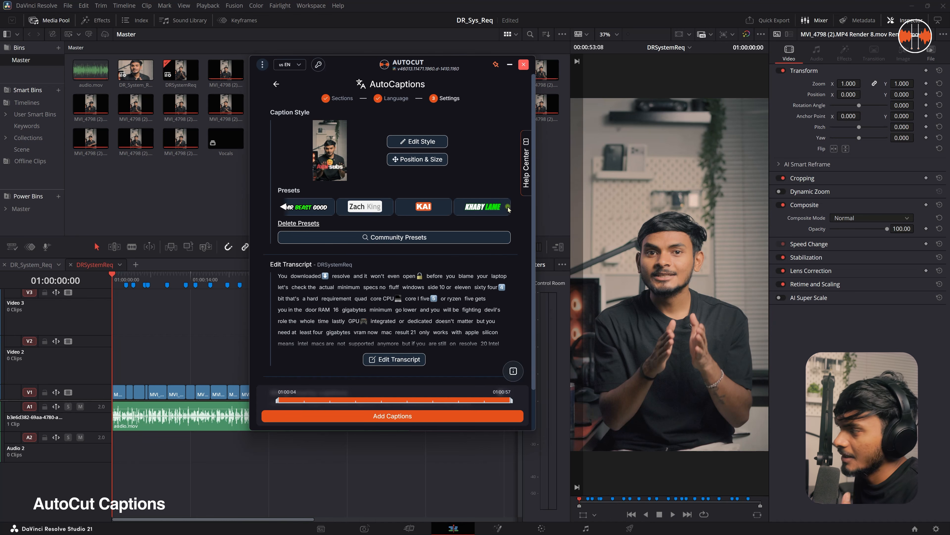
left_click(282, 208)
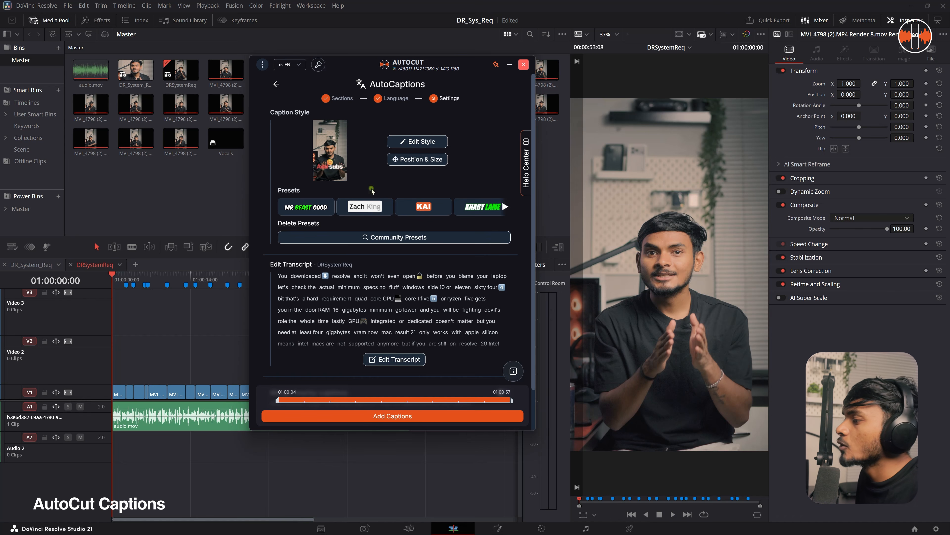
left_click(395, 239)
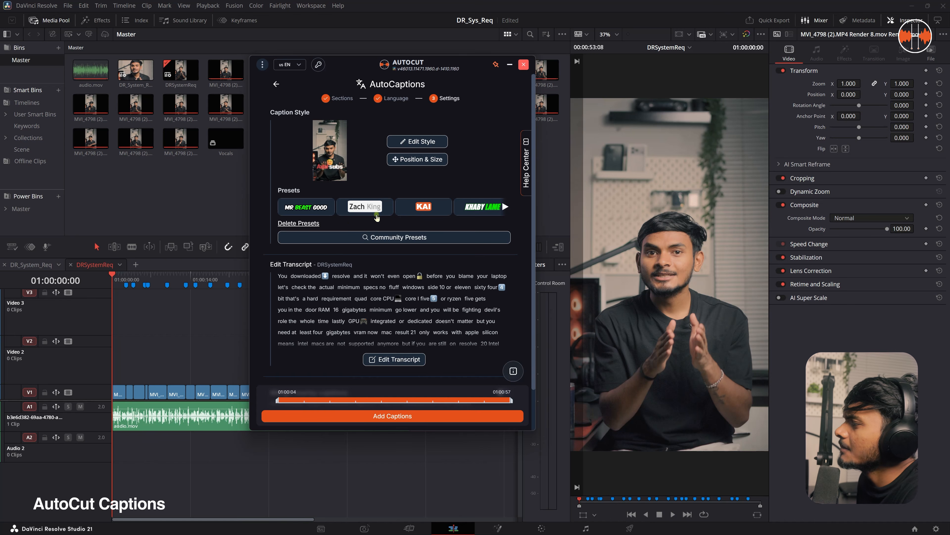
left_click(355, 215)
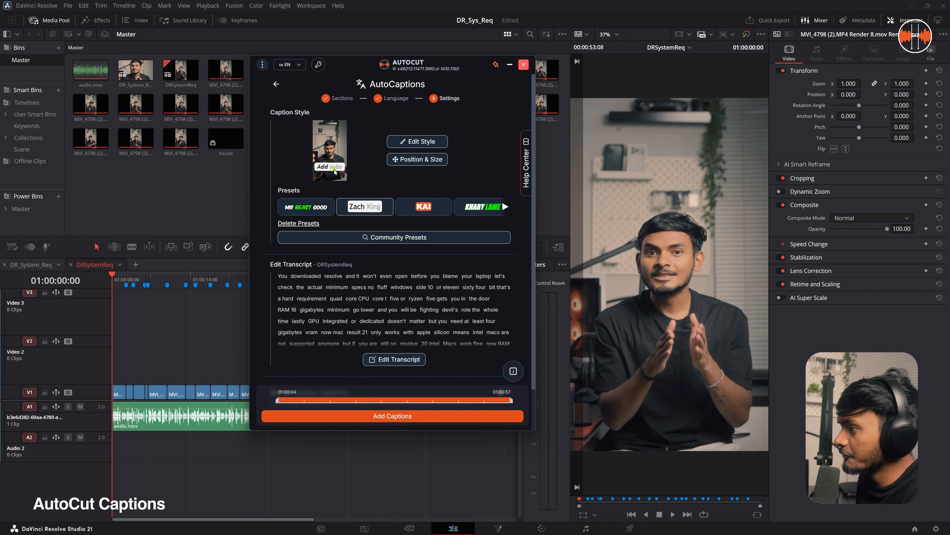
- Change the caption style's font to SF Pro Display, apply it, and cancel creating a new preset
left_click(423, 141)
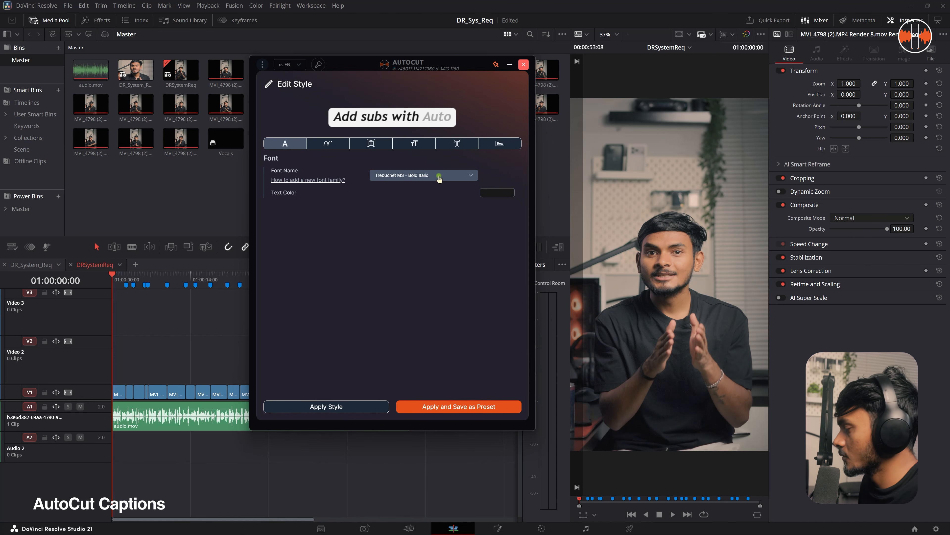
left_click(439, 176)
type("sf")
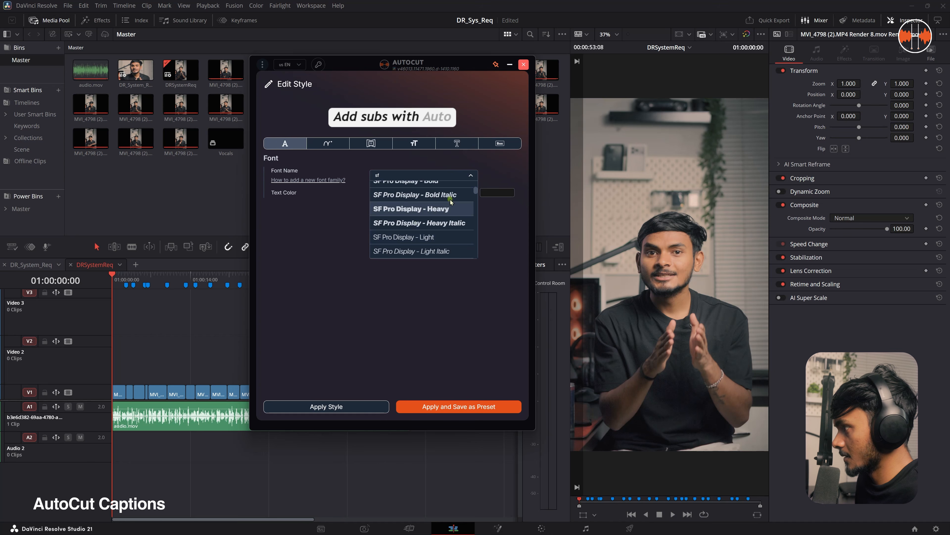
left_click(449, 183)
left_click(466, 409)
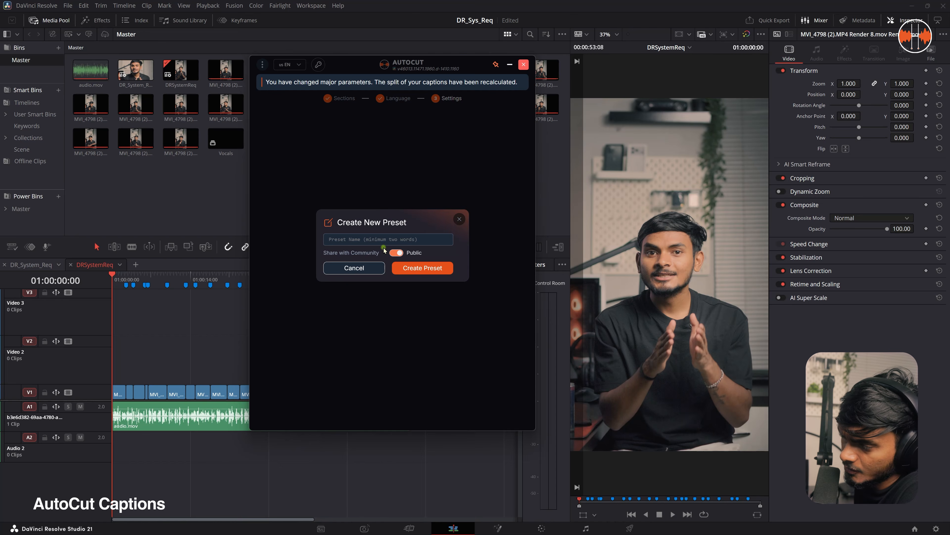
left_click(379, 268)
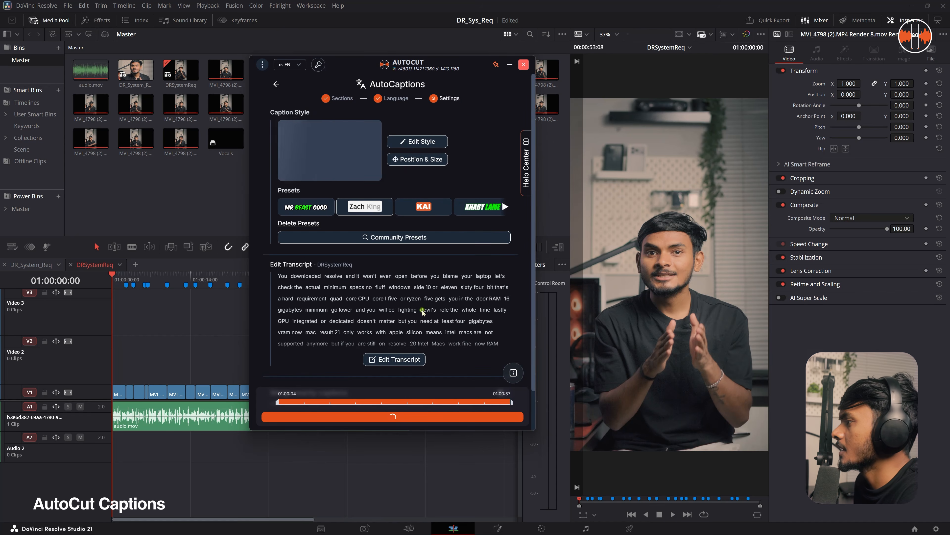
- Set the captions' font size to 130 px and maximum width to 42 %, adjust their Y position slightly, and add them to the timeline
left_click(434, 160)
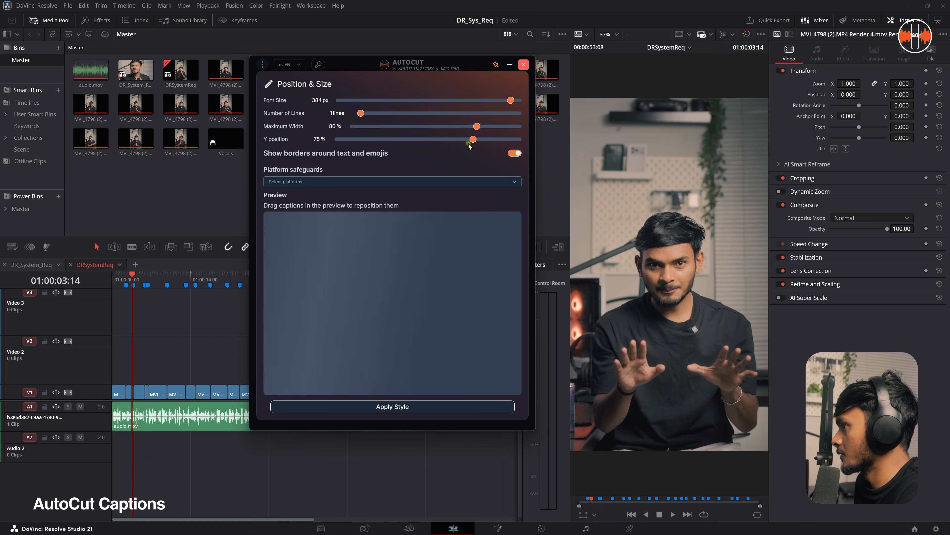
left_click_drag(511, 100, 382, 106)
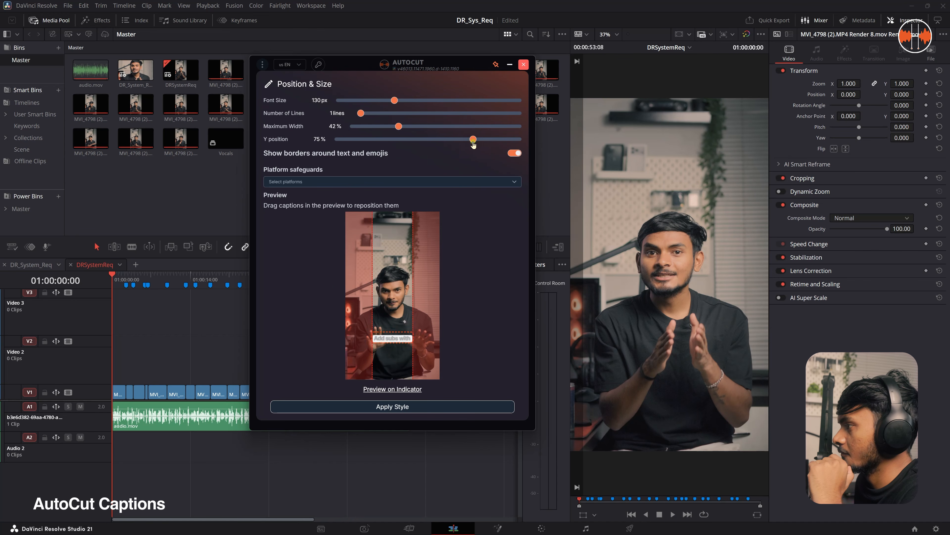
left_click_drag(473, 142, 469, 141)
left_click(409, 404)
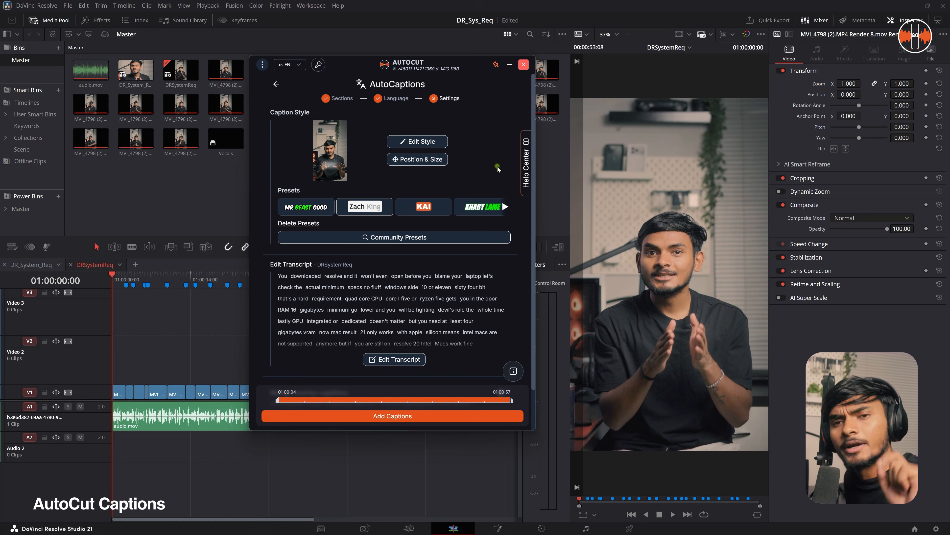
left_click(411, 421)
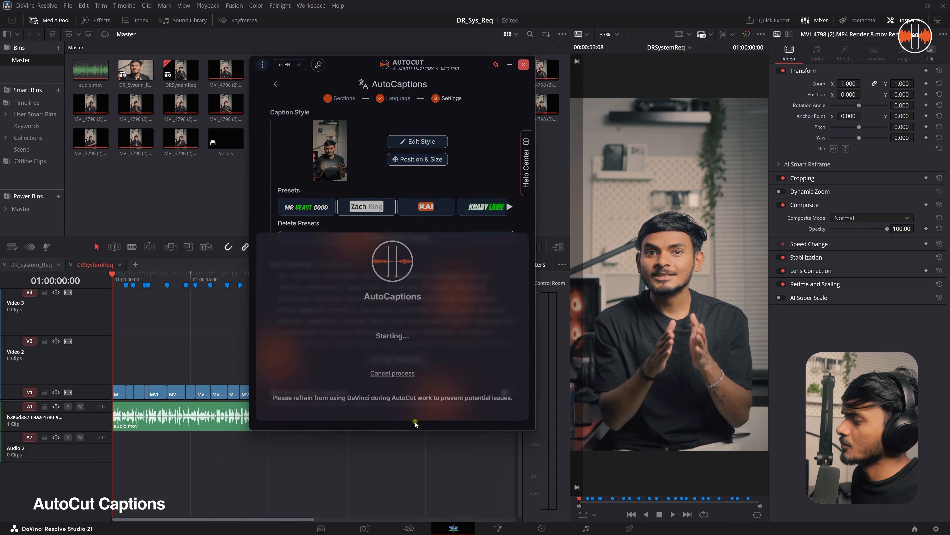